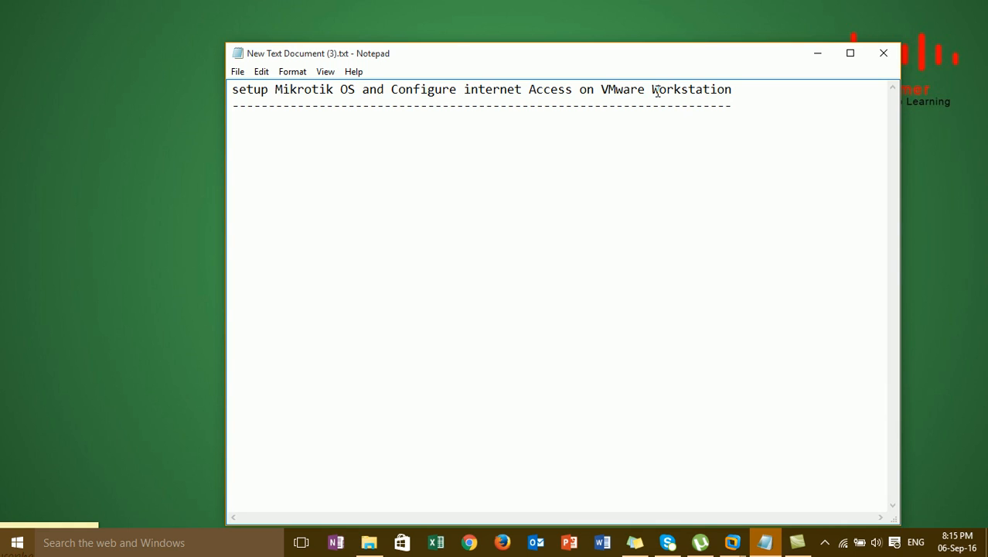
# Minimize the Notepad note on Mikrotik OS setup to reveal the desktop
pyautogui.click(818, 54)
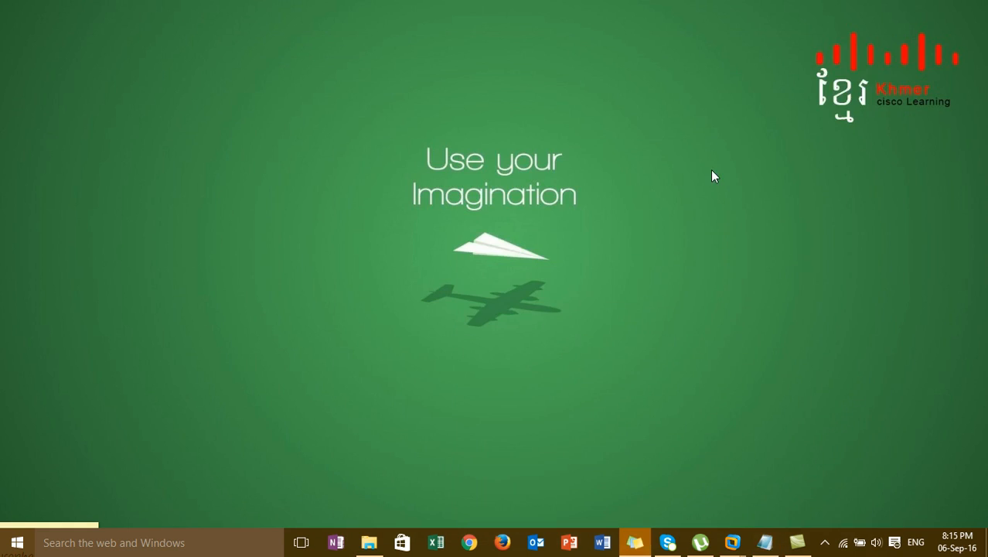
# Show VMware Workstation's My Computer list, then open Downloads containing mikrotik-6.33.iso
pyautogui.moveTo(735, 544)
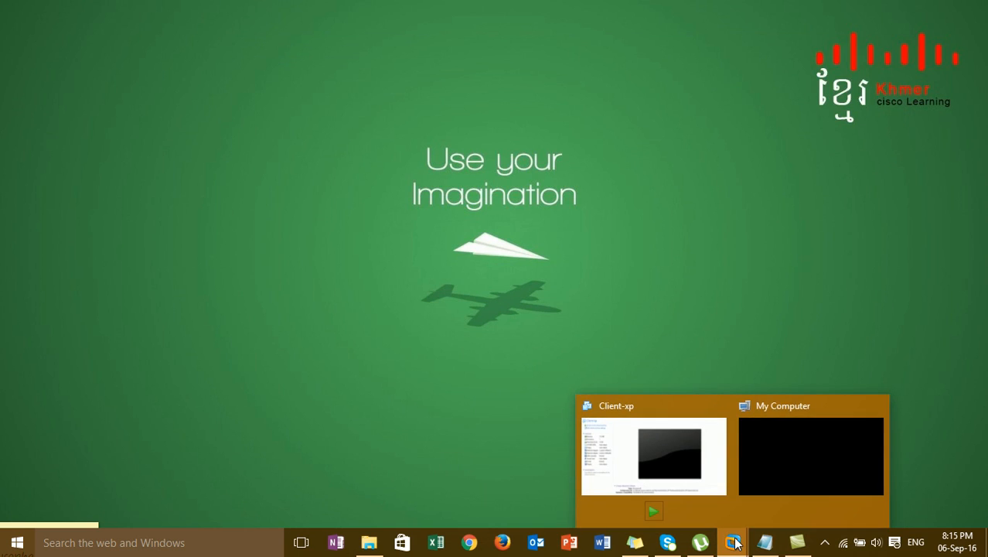
pyautogui.click(782, 467)
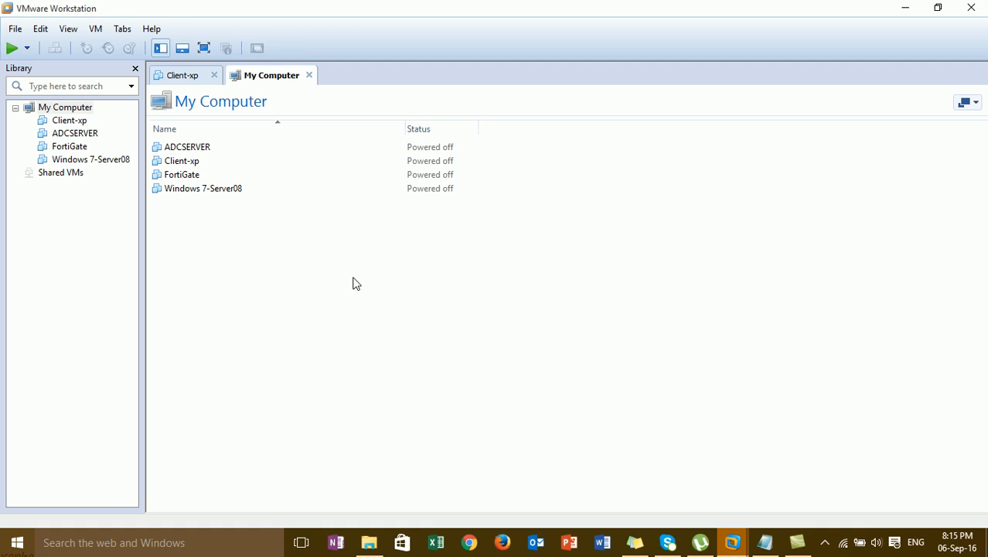
pyautogui.click(373, 545)
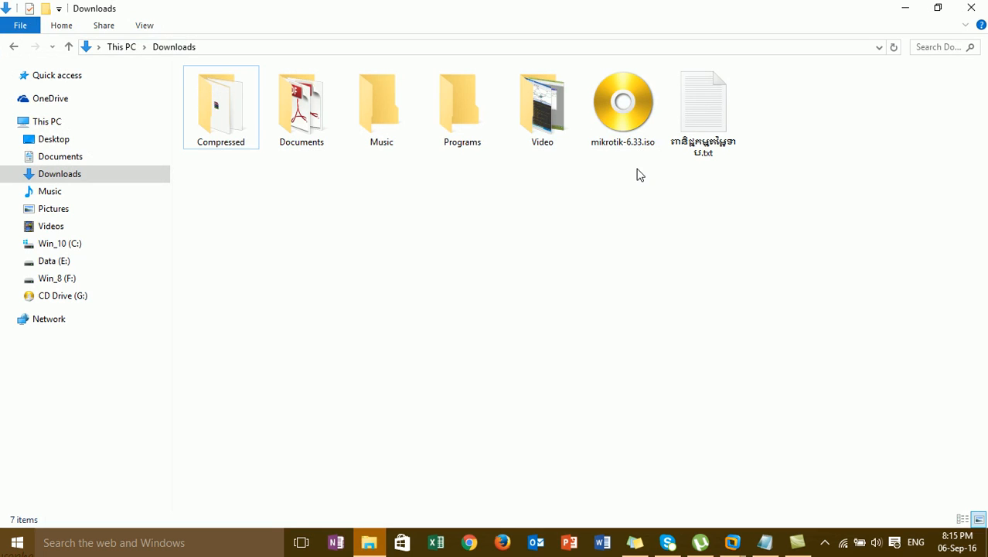
# Minimize the Downloads folder window so VMware Workstation is visible
pyautogui.click(904, 8)
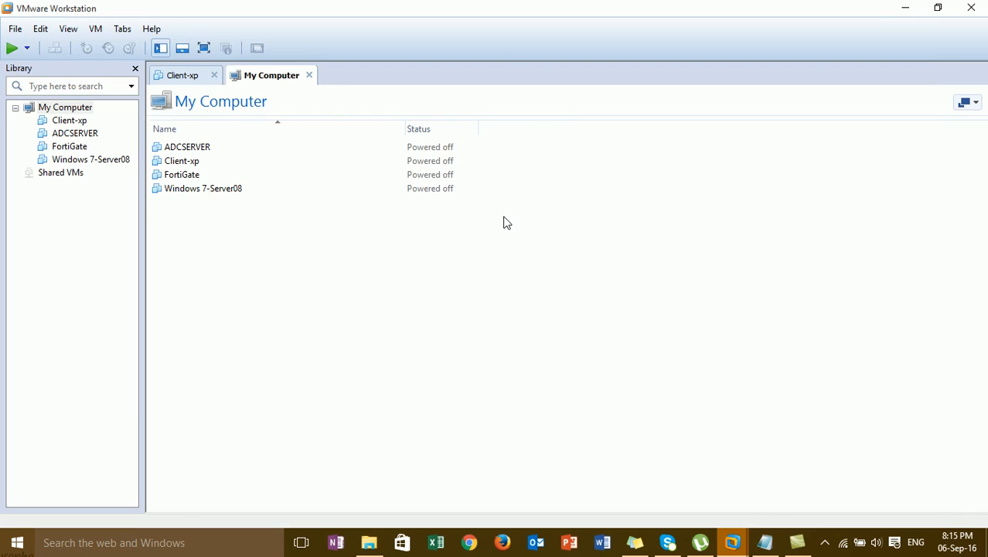
# Start a custom new virtual machine with Workstation 9.0 hardware compatibility
pyautogui.click(14, 30)
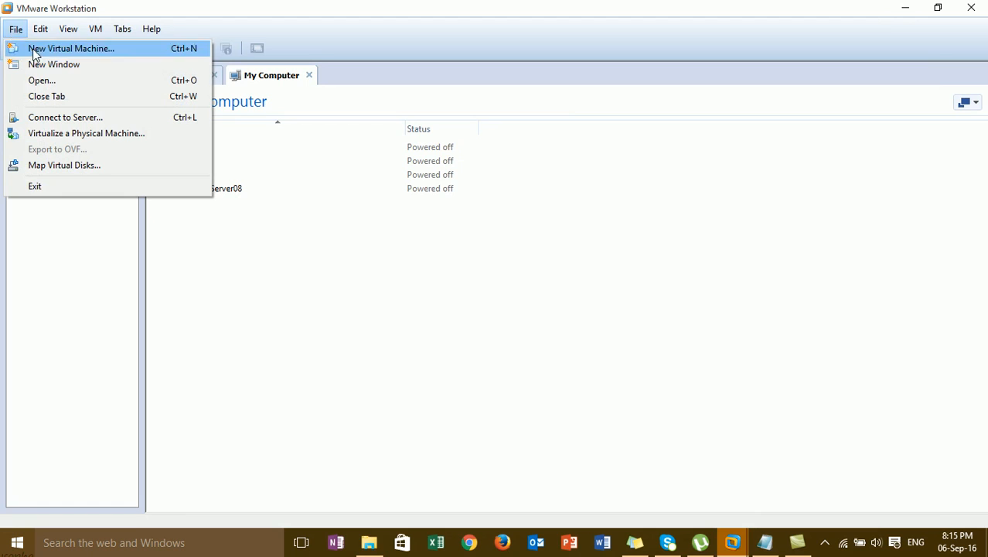
pyautogui.click(67, 51)
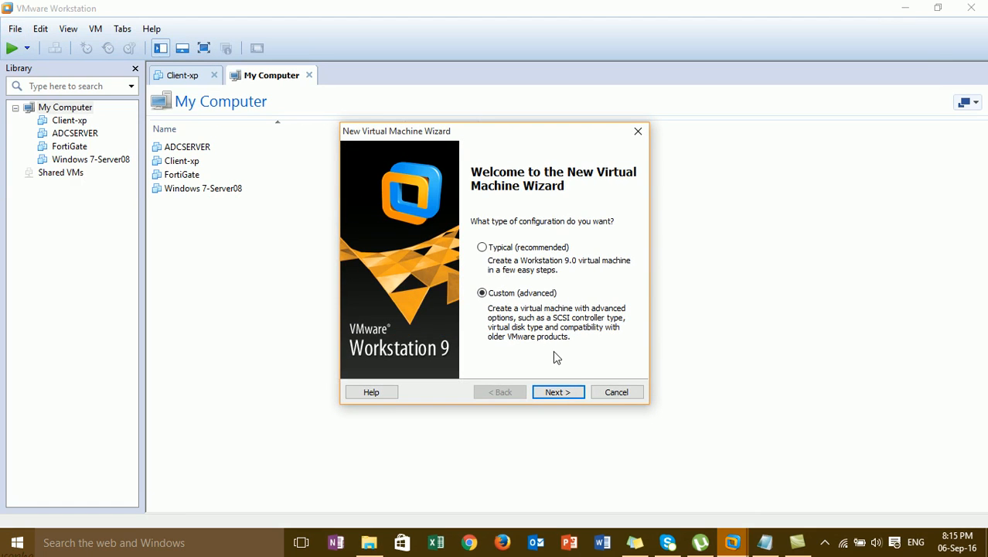
pyautogui.click(568, 396)
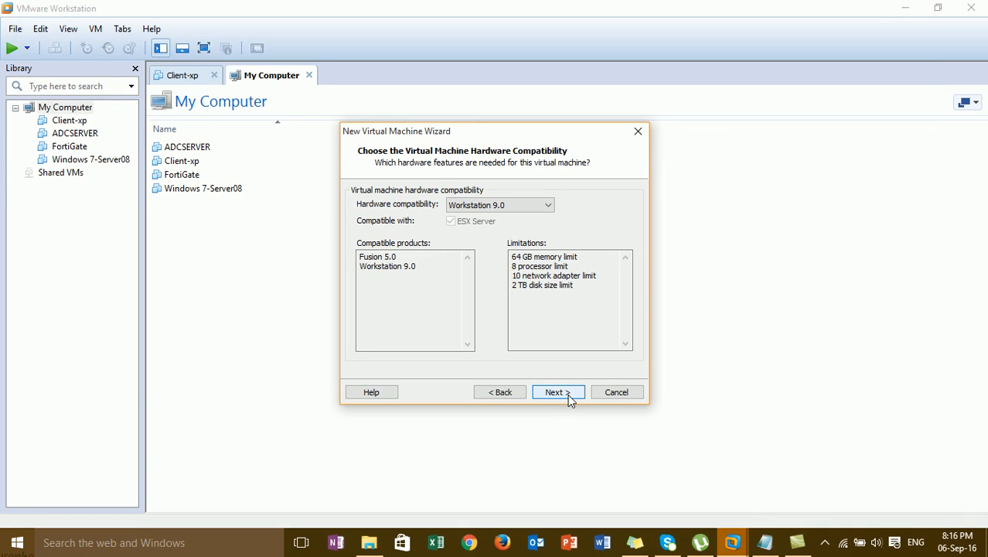
pyautogui.click(562, 395)
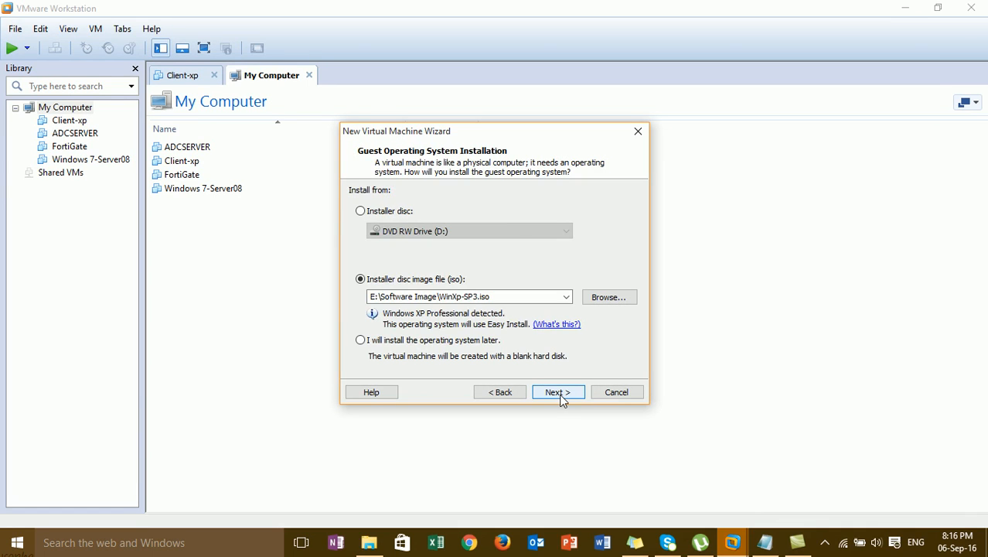
# Choose installing from an installer disc image file and browse for a different ISO
pyautogui.click(379, 209)
pyautogui.click(410, 285)
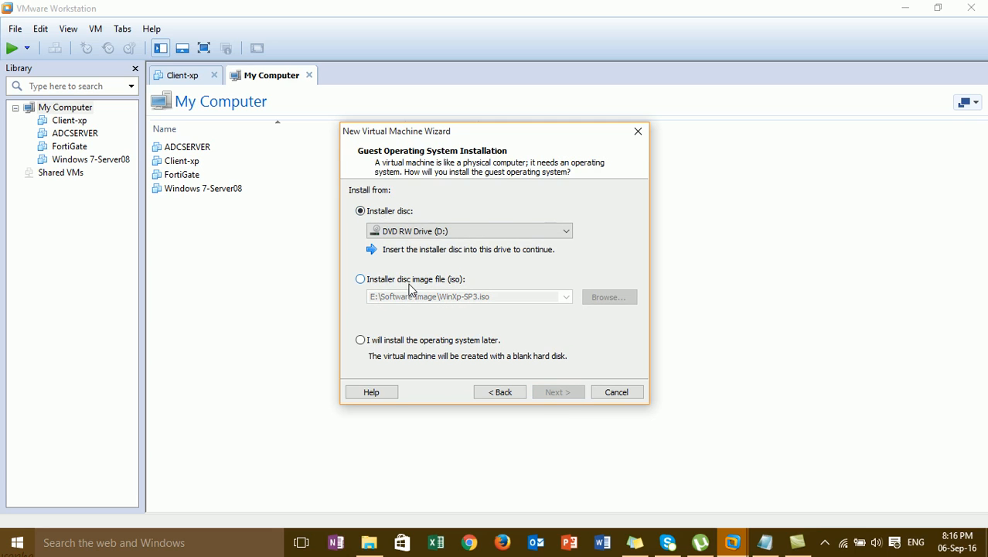
pyautogui.moveTo(370, 297); pyautogui.dragTo(489, 298)
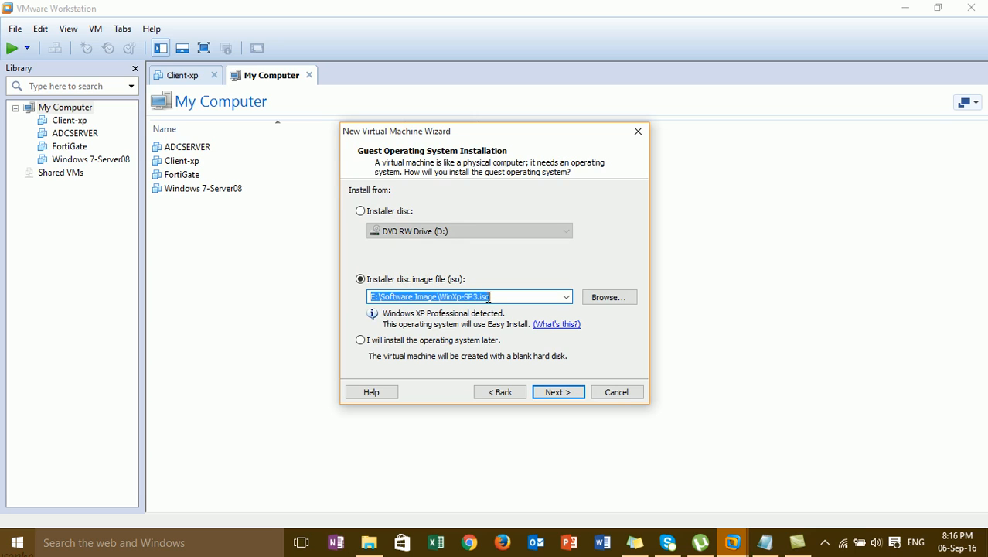
pyautogui.click(601, 302)
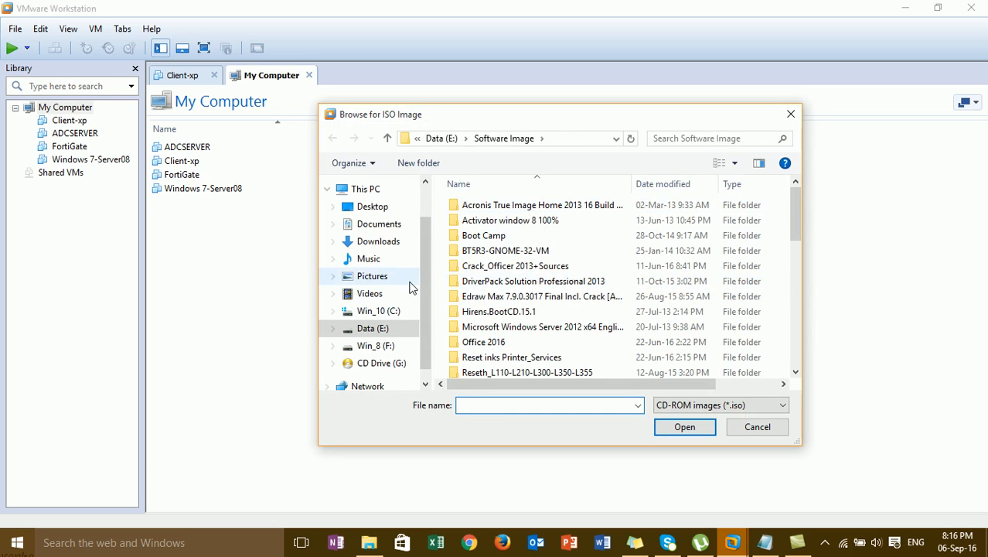
# Use mikrotik-6.33.iso from Downloads as the installer disc image
pyautogui.click(392, 244)
pyautogui.click(591, 309)
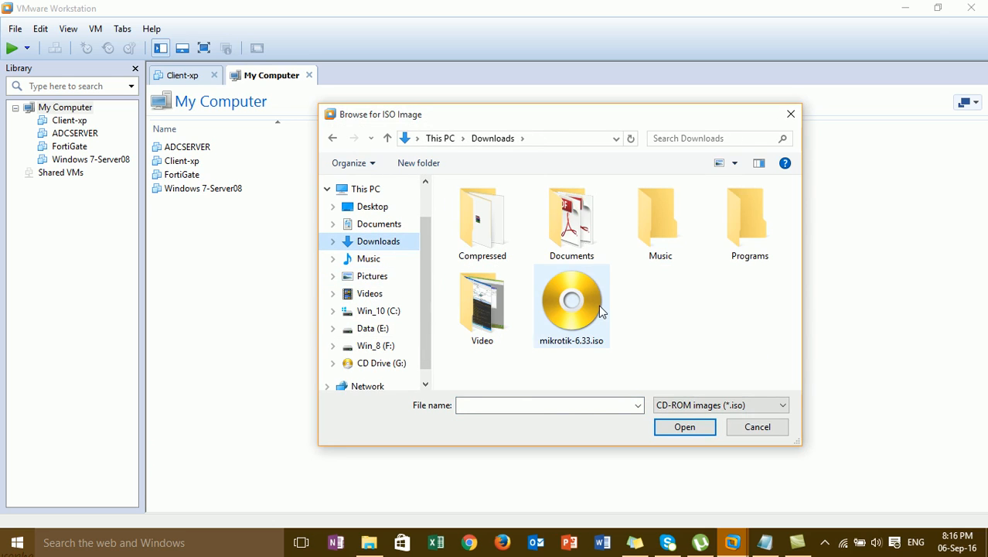
pyautogui.click(686, 428)
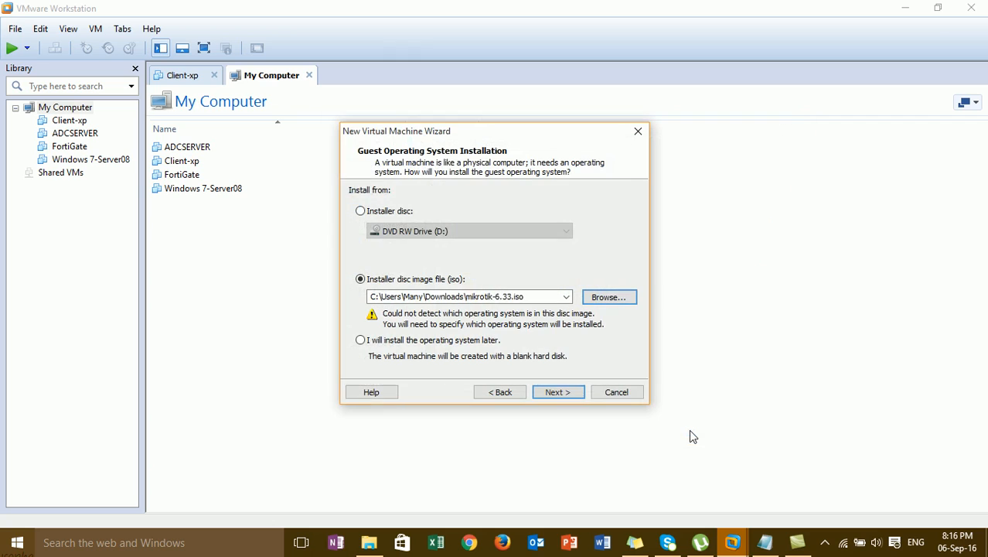
pyautogui.click(558, 392)
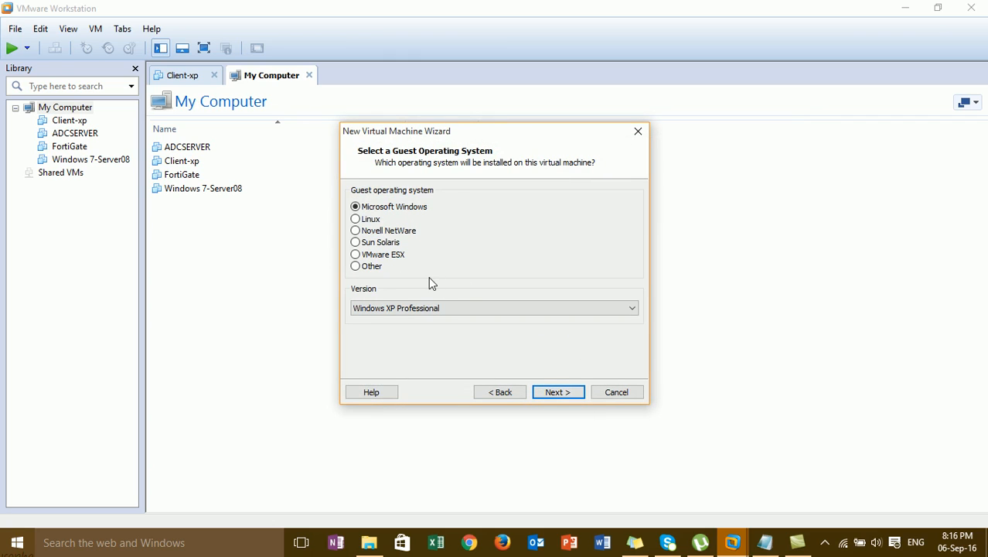
# Set the guest operating system to Other with version Other
pyautogui.click(376, 268)
pyautogui.click(397, 308)
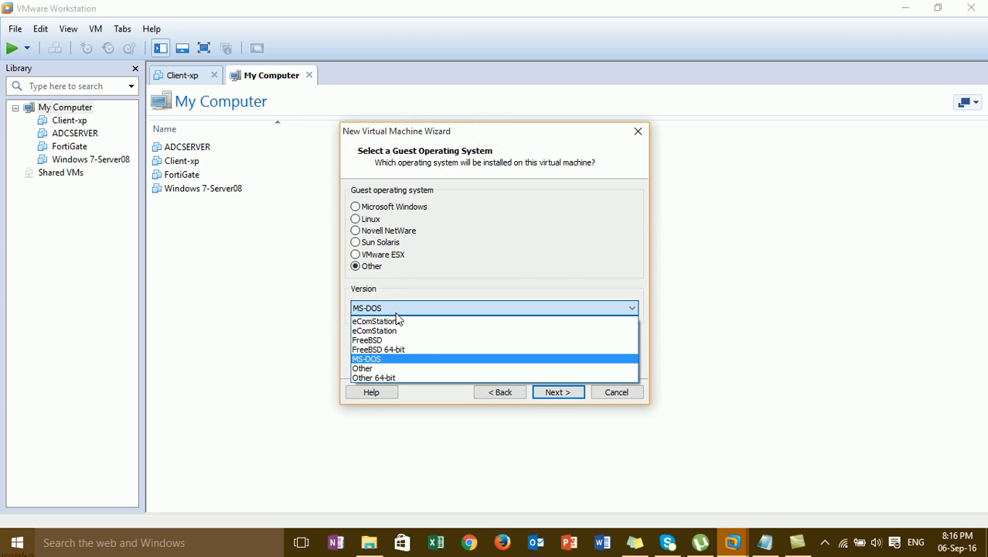
pyautogui.click(395, 369)
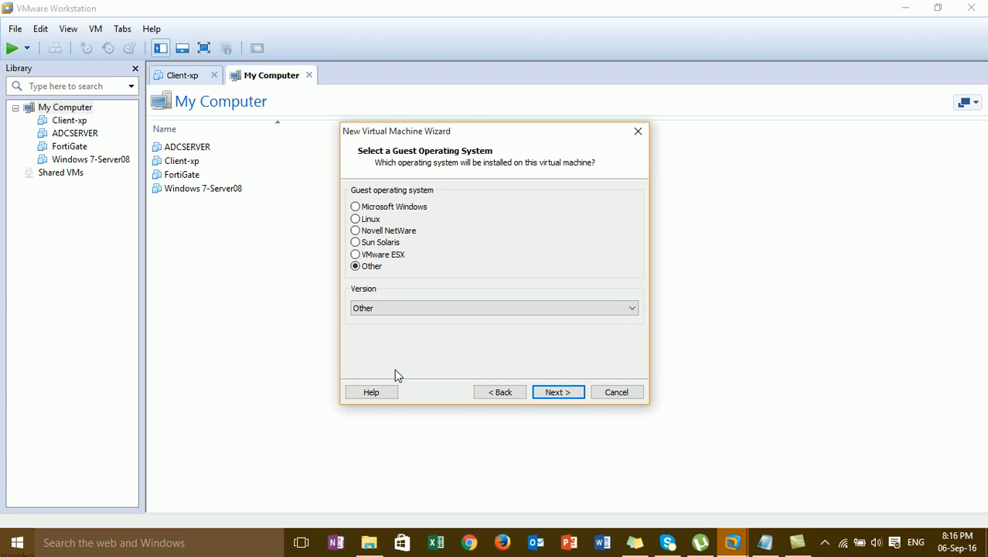
# Name the machine MikrotikOS and keep the default Virtual Machines storage folder
pyautogui.click(560, 393)
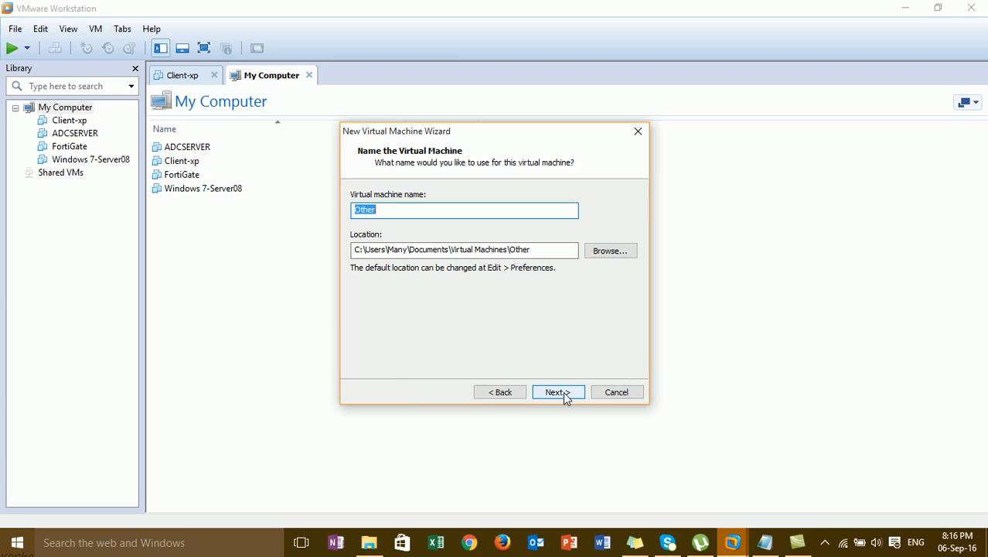
pyautogui.click(423, 211)
pyautogui.press('BackSpace')
pyautogui.press('BackSpace')
pyautogui.press('BackSpace')
pyautogui.press('BackSpace')
pyautogui.write('M')
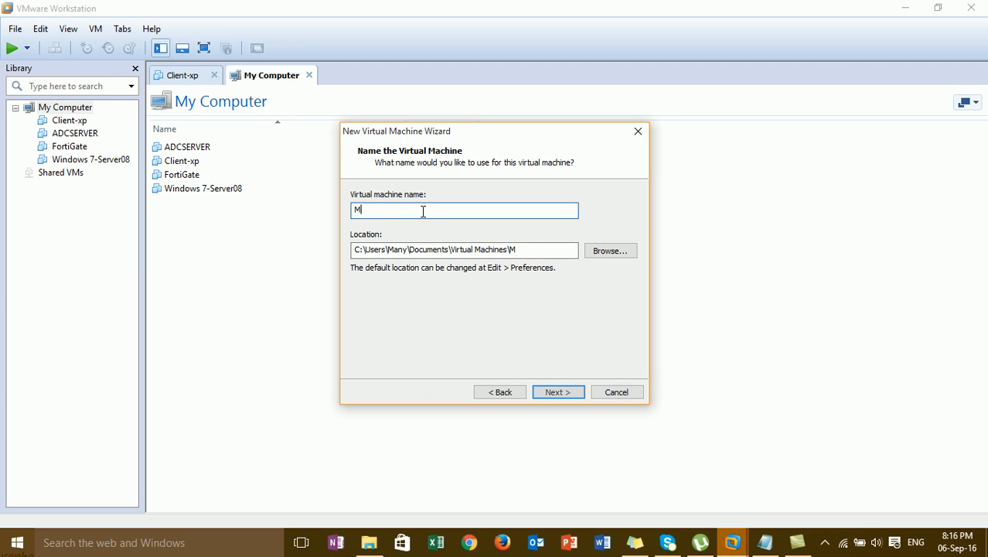
pyautogui.write('ikroti')
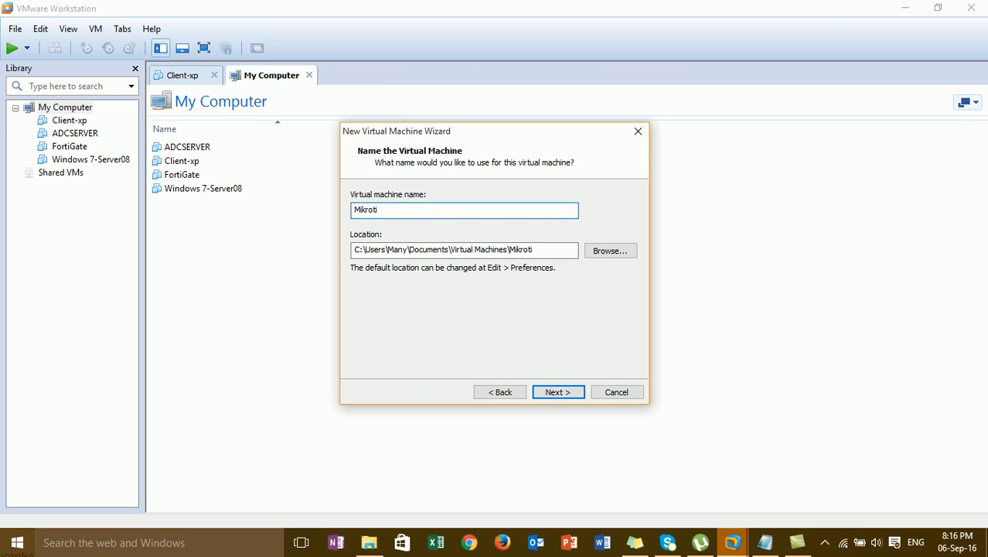
pyautogui.write('kOS')
pyautogui.click(406, 253)
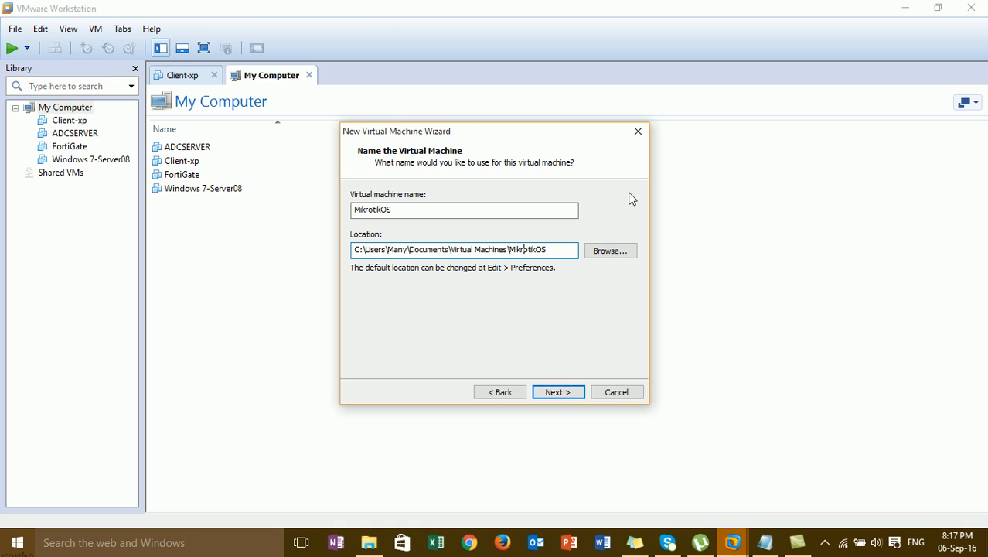
pyautogui.click(611, 256)
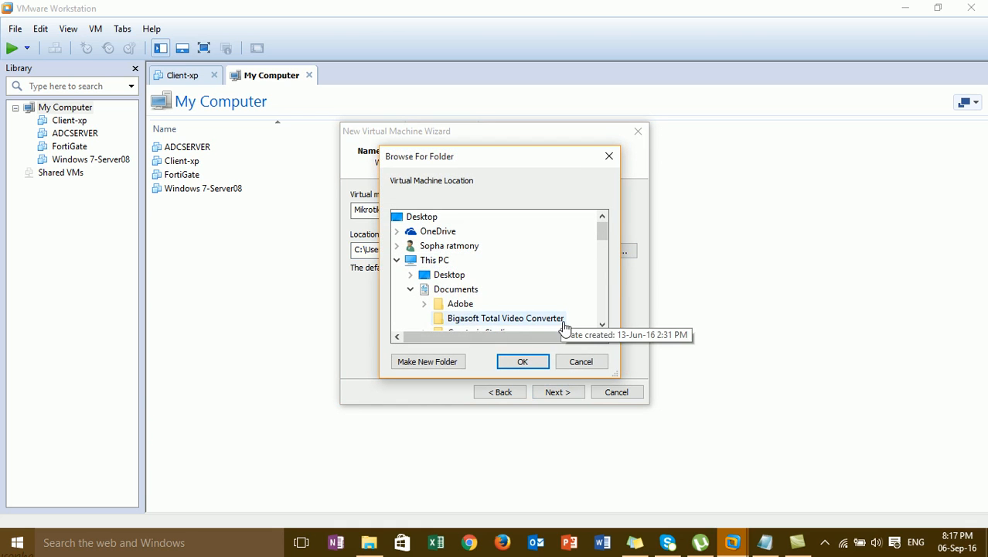
pyautogui.click(581, 362)
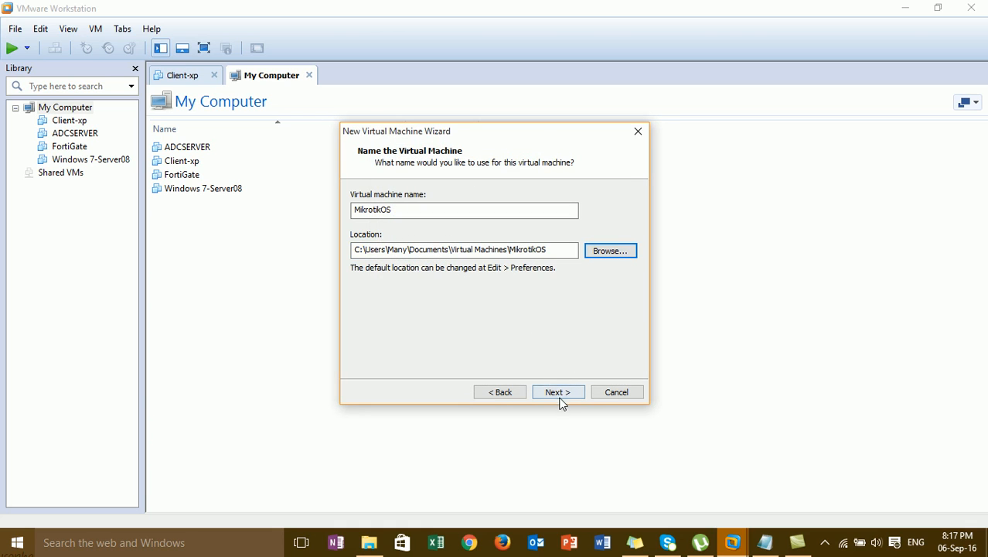
pyautogui.click(559, 392)
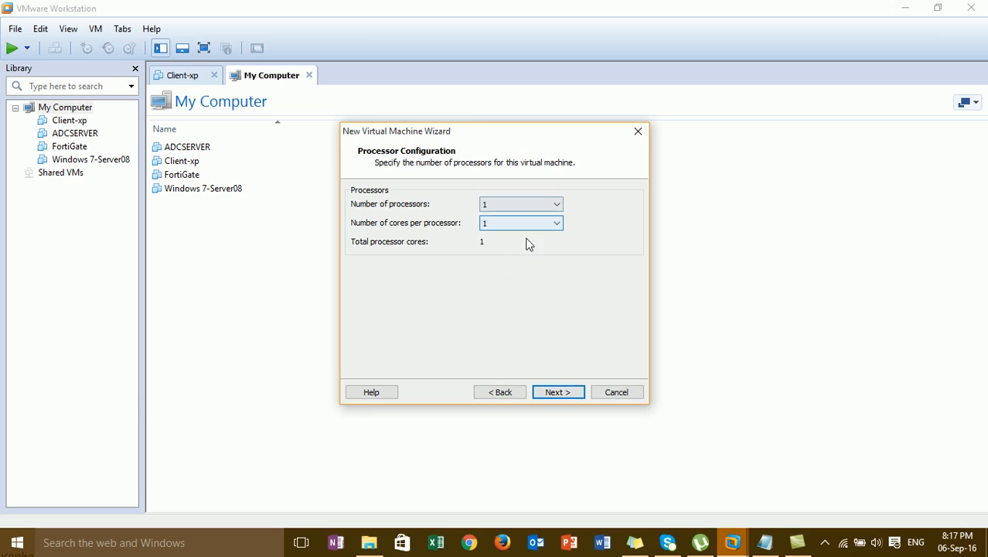
# Keep one processor core and set the memory to 128 MB
pyautogui.click(568, 396)
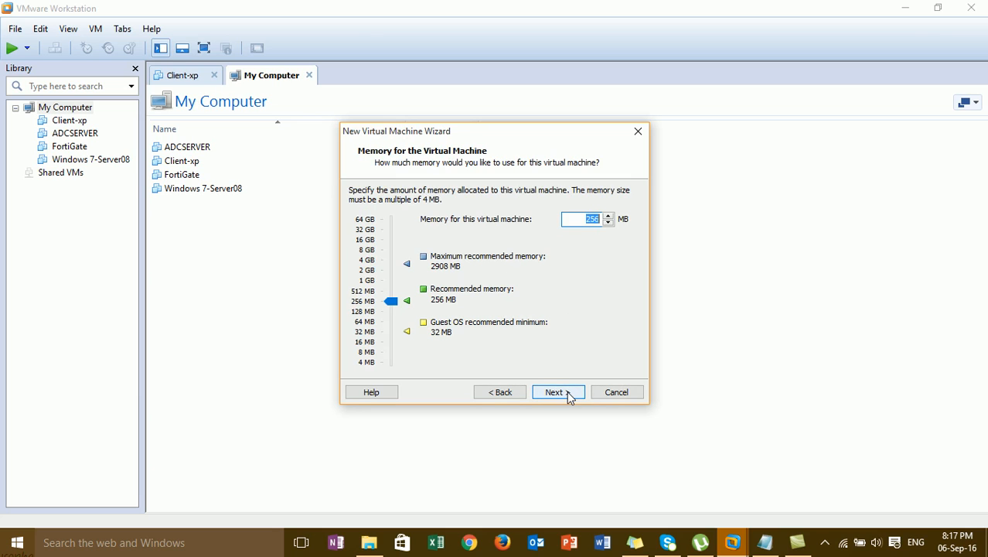
pyautogui.click(607, 223)
pyautogui.click(608, 223)
pyautogui.click(608, 223)
pyautogui.click(608, 223)
pyautogui.click(607, 224)
pyautogui.moveTo(386, 315); pyautogui.dragTo(390, 320)
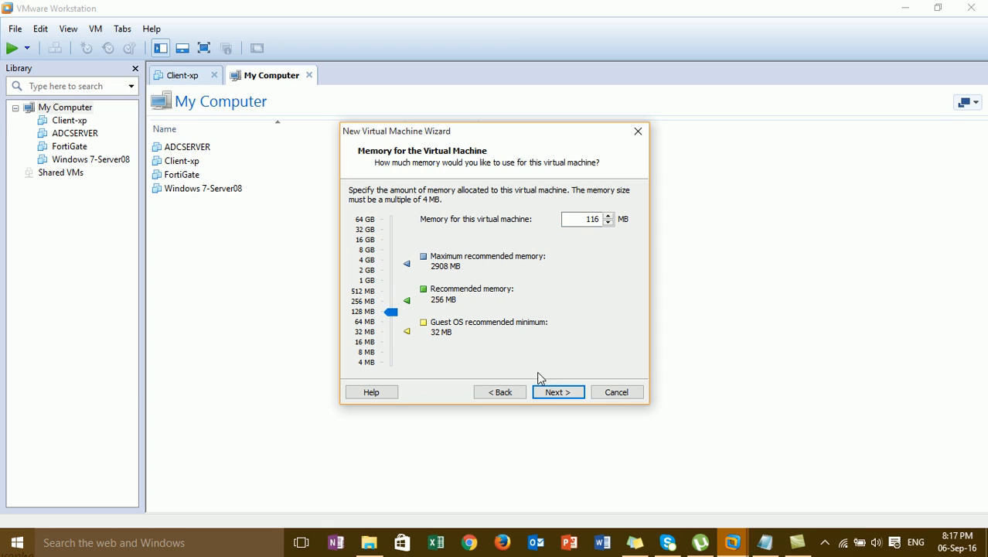
pyautogui.click(365, 315)
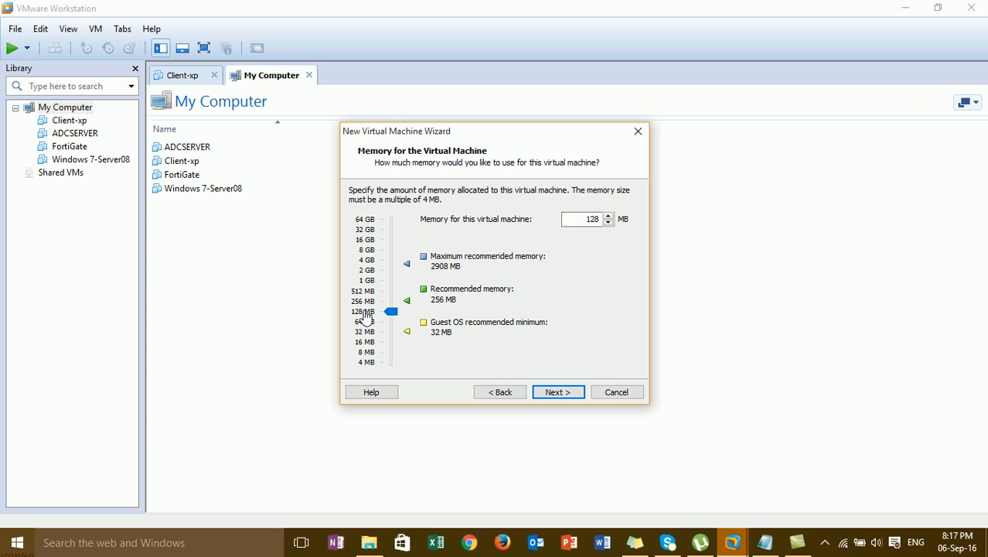
# Choose host-only networking for the new machine
pyautogui.click(555, 391)
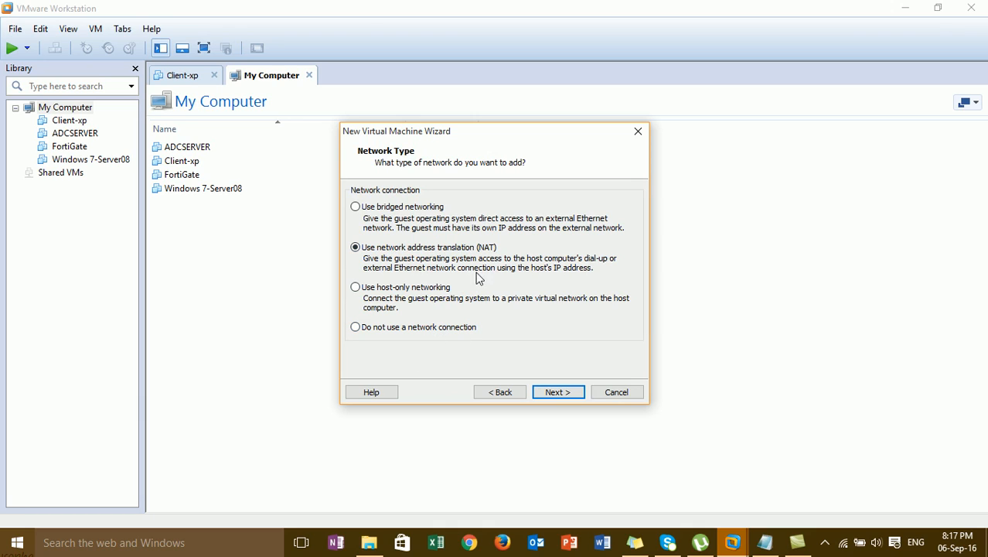
pyautogui.click(427, 292)
pyautogui.click(558, 392)
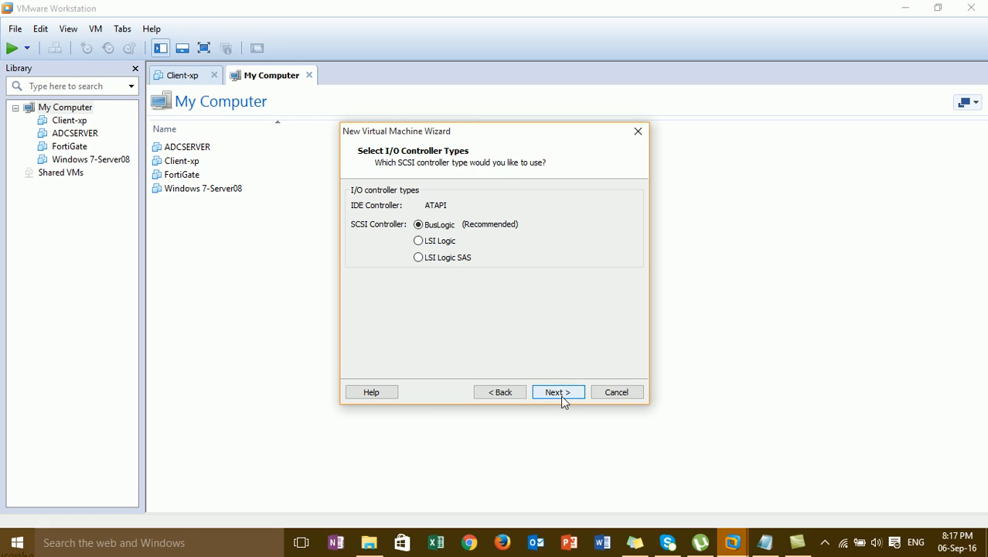
# Accept the BusLogic controller, a new virtual disk and the IDE disk type
pyautogui.click(558, 392)
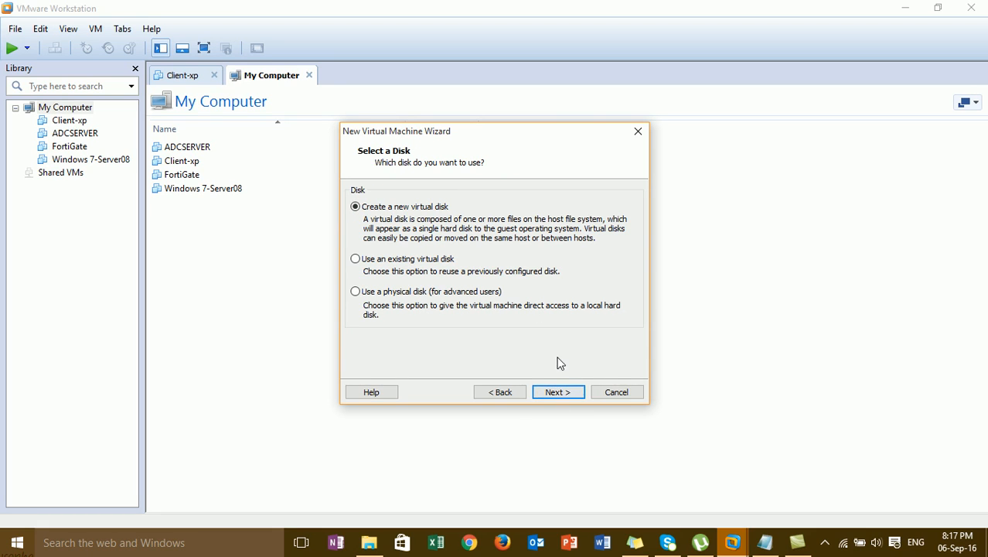
pyautogui.click(559, 392)
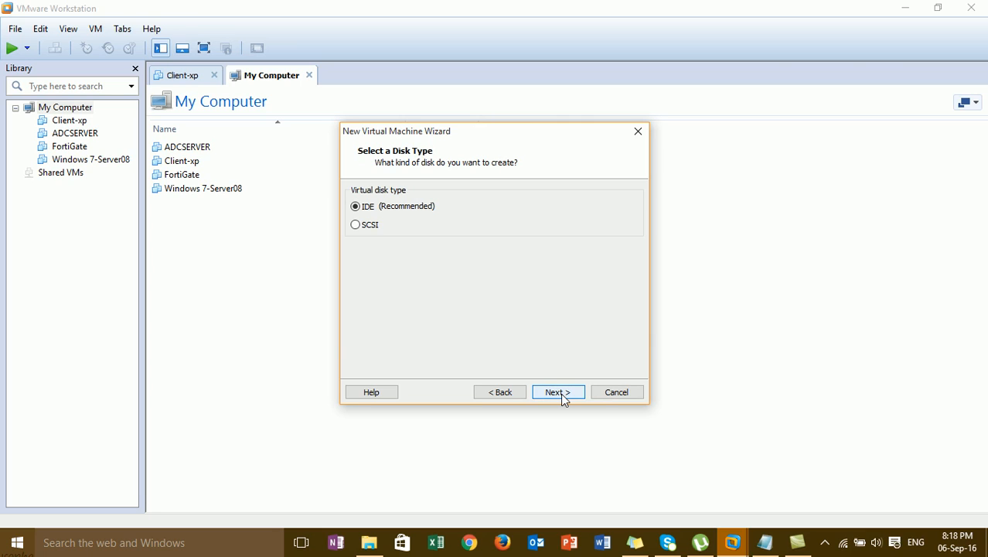
pyautogui.click(558, 392)
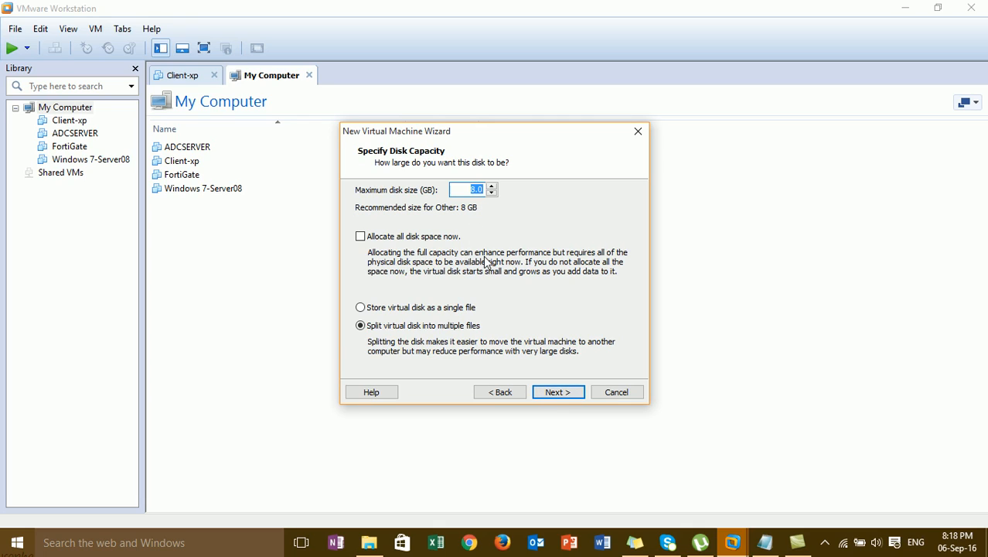
# Set a 2 GB maximum disk size, keep MikrotikOS.vmdk, and finish creating the machine
pyautogui.click(476, 190)
pyautogui.press('BackSpace')
pyautogui.press('BackSpace')
pyautogui.write('20')
pyautogui.click(558, 392)
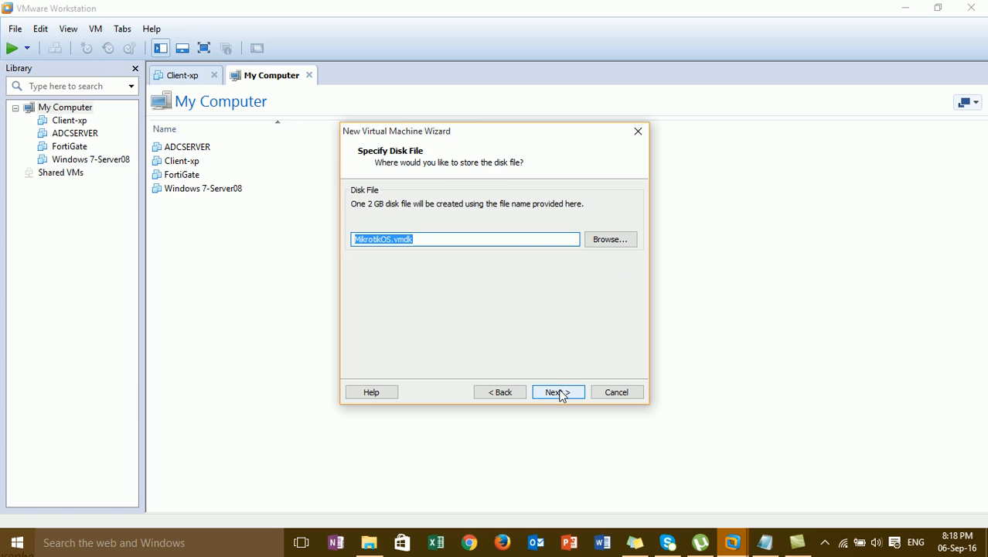
pyautogui.click(567, 395)
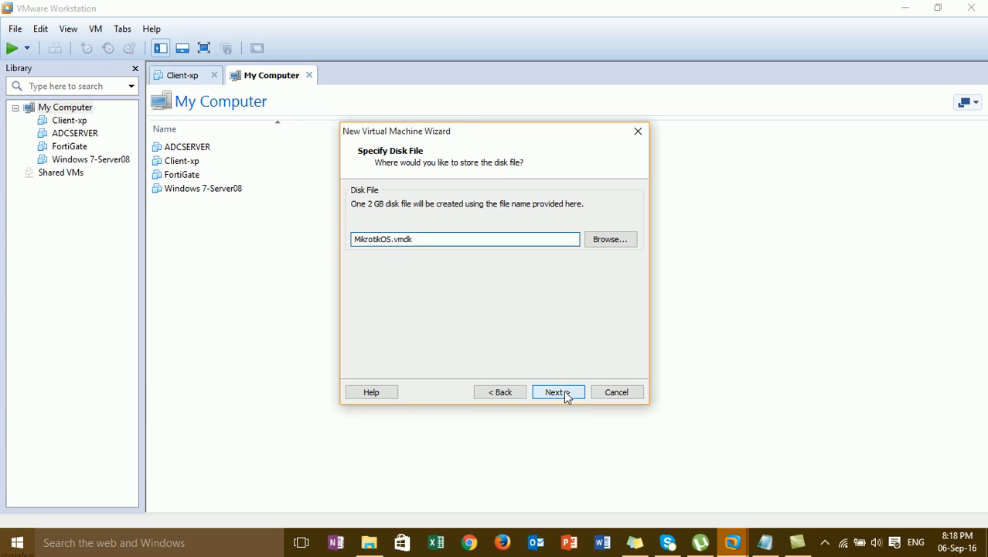
pyautogui.click(566, 393)
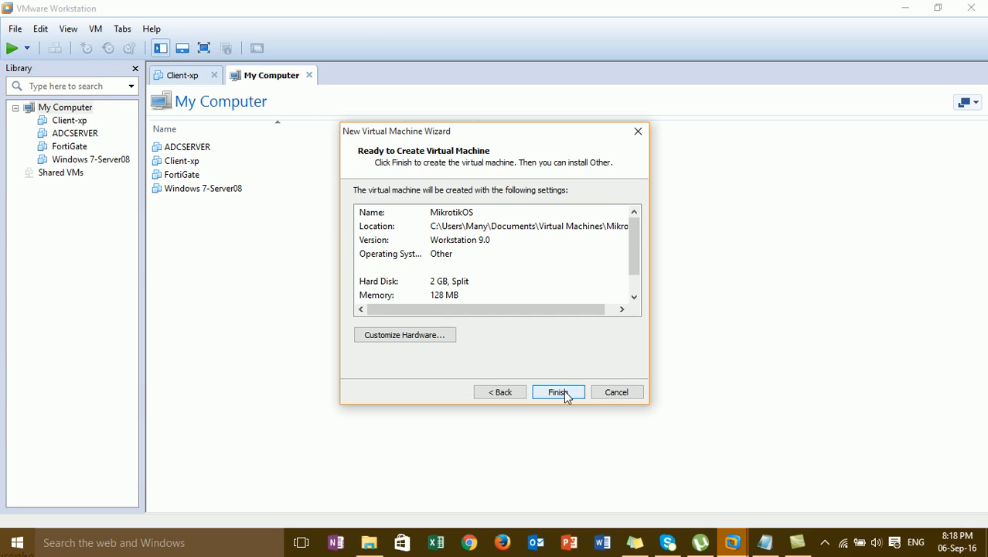
pyautogui.click(566, 393)
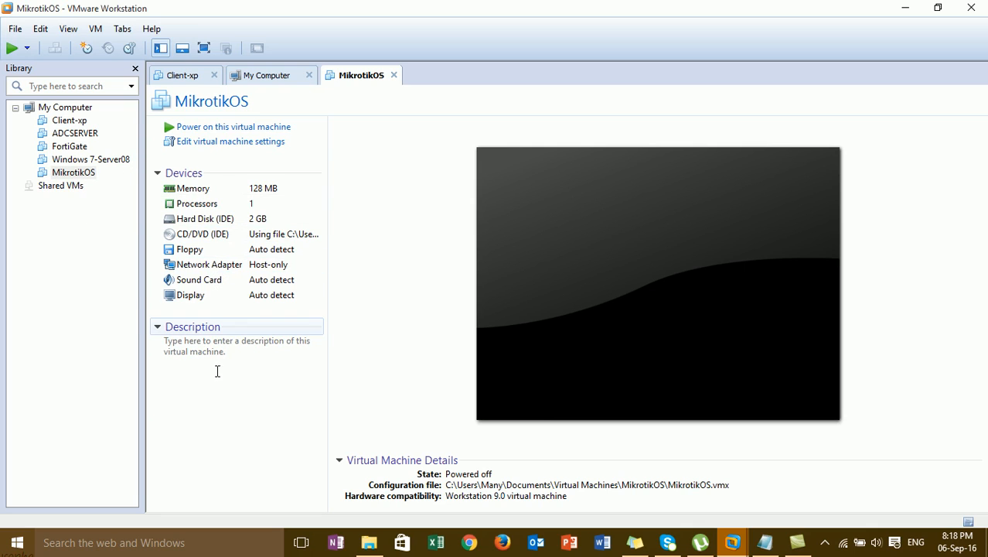
pyautogui.click(82, 174)
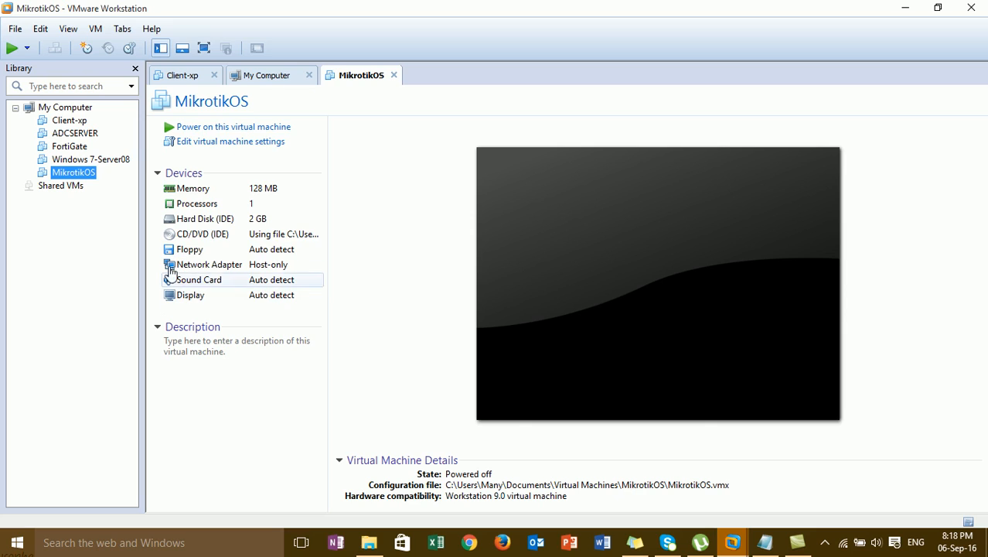
# Connect the MikrotikOS network adapter to Custom VMnet1 (Host-only) and save
pyautogui.rightClick(87, 179)
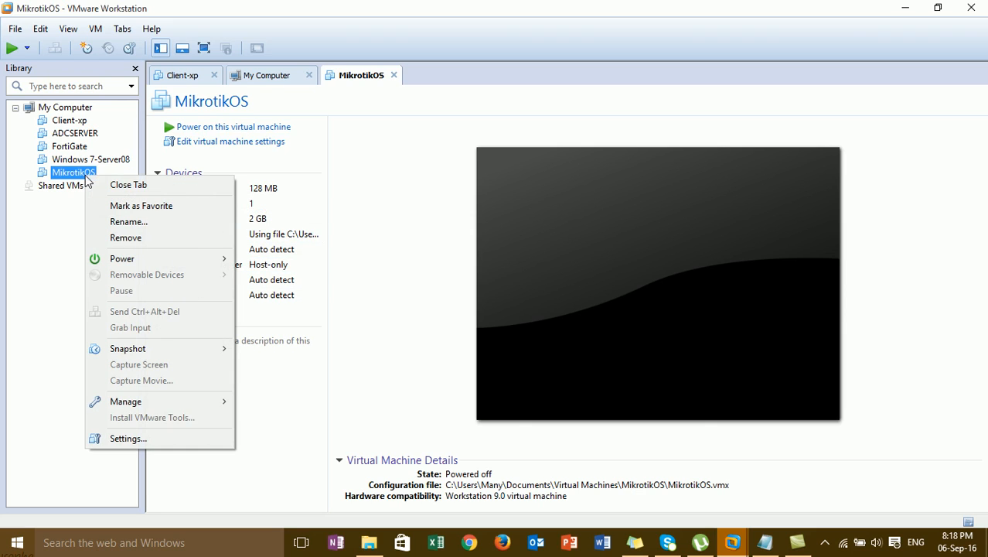
pyautogui.click(170, 436)
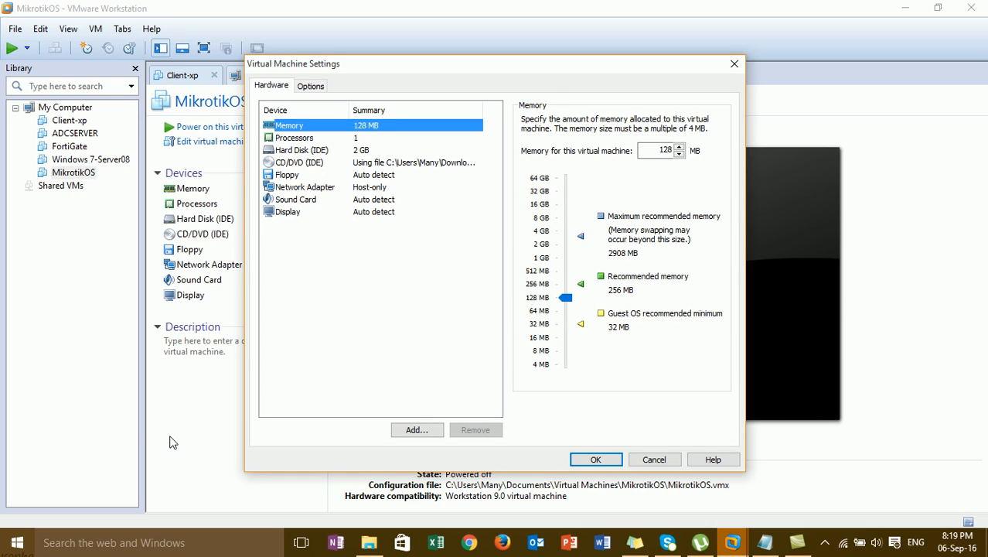
pyautogui.click(387, 188)
pyautogui.click(576, 270)
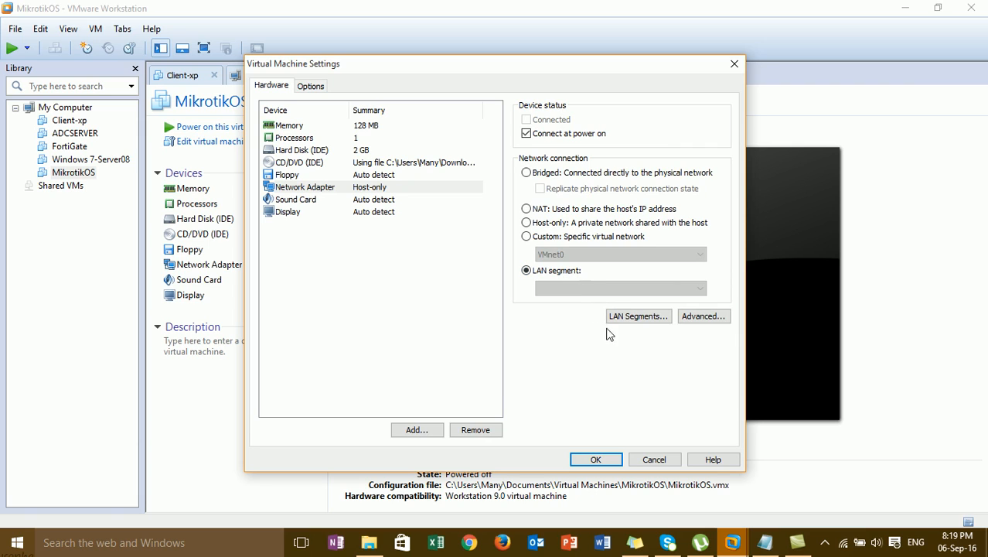
pyautogui.click(564, 236)
pyautogui.click(579, 255)
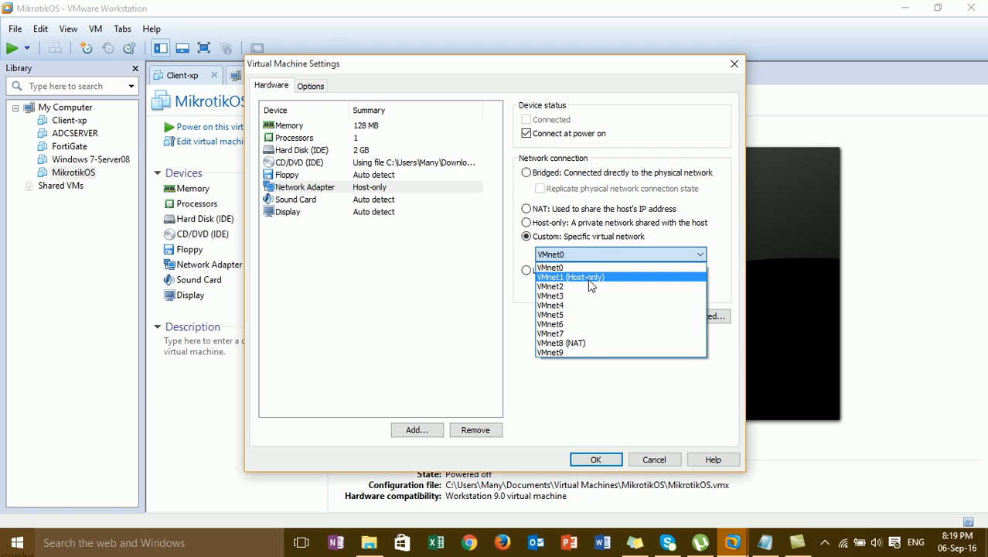
pyautogui.click(589, 278)
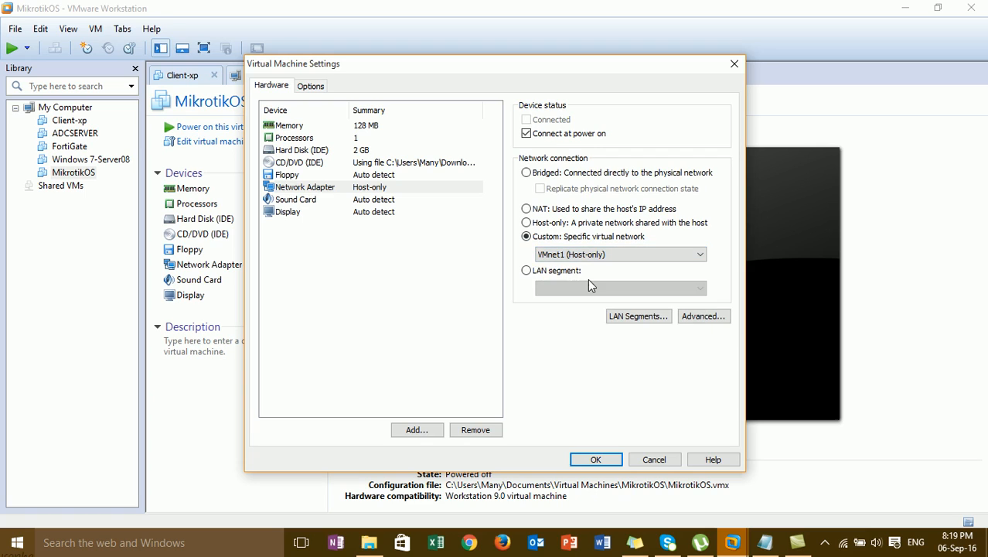
pyautogui.click(607, 464)
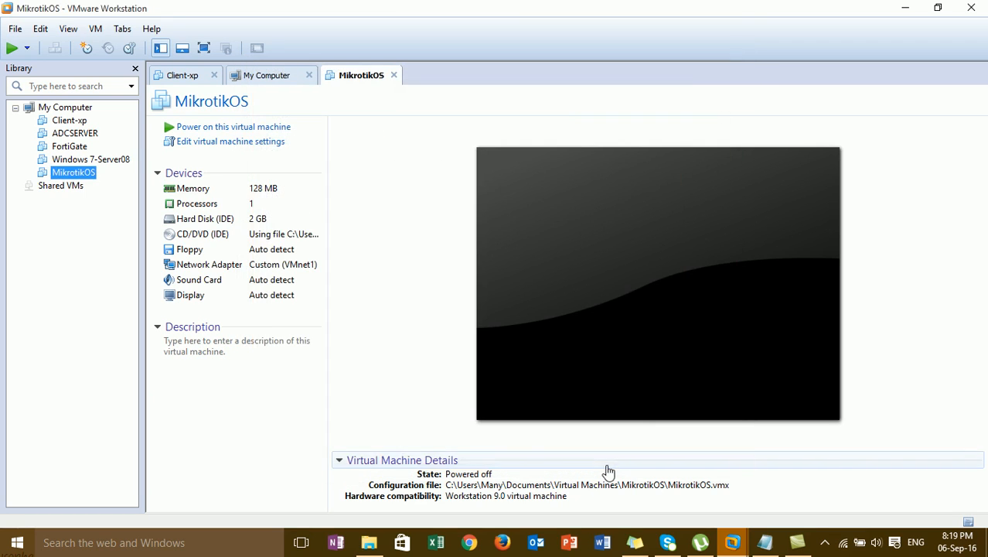
# Reopen the MikrotikOS hardware settings on the network adapter
pyautogui.rightClick(92, 177)
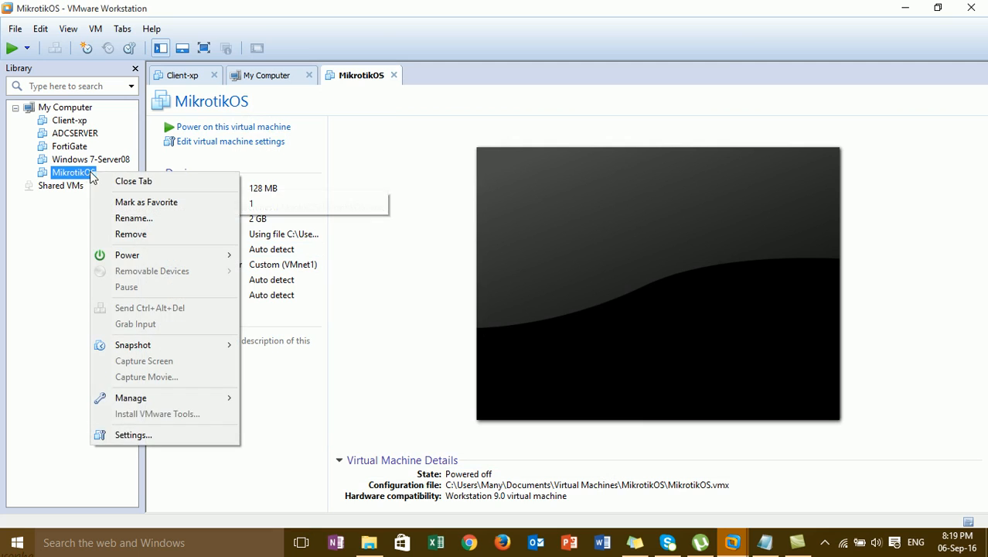
pyautogui.click(116, 435)
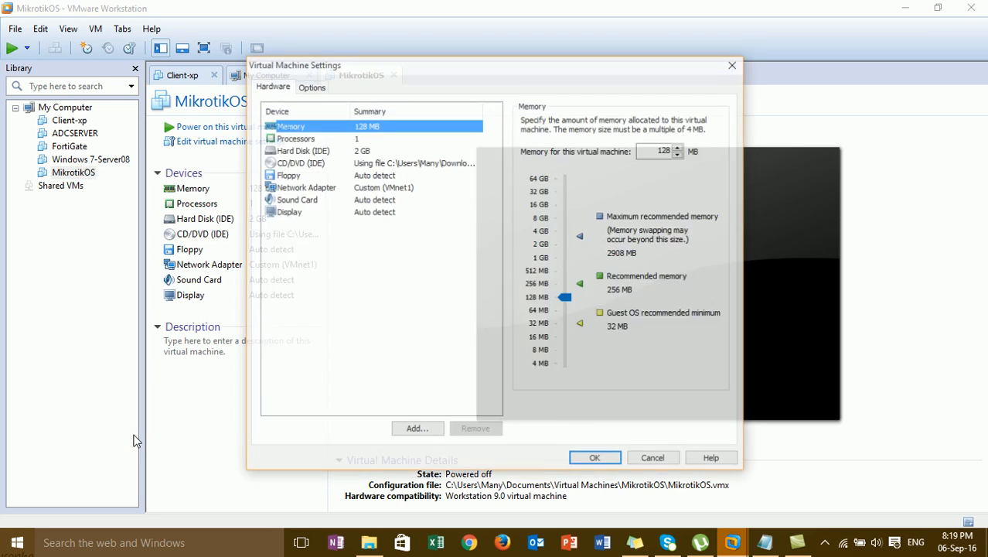
pyautogui.click(458, 187)
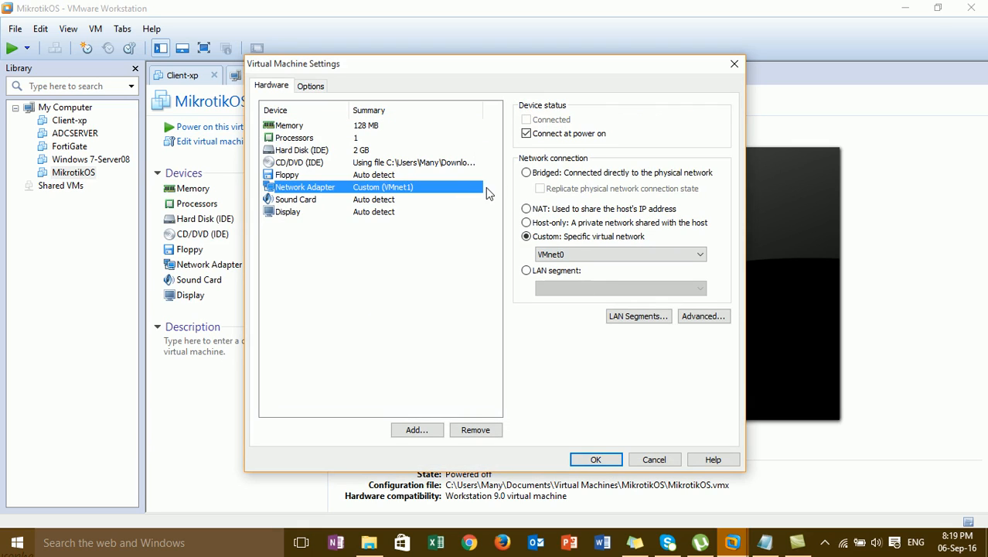
# Add Network Adapter 2 to MikrotikOS, connected to Custom VMnet8 (NAT)
pyautogui.click(424, 430)
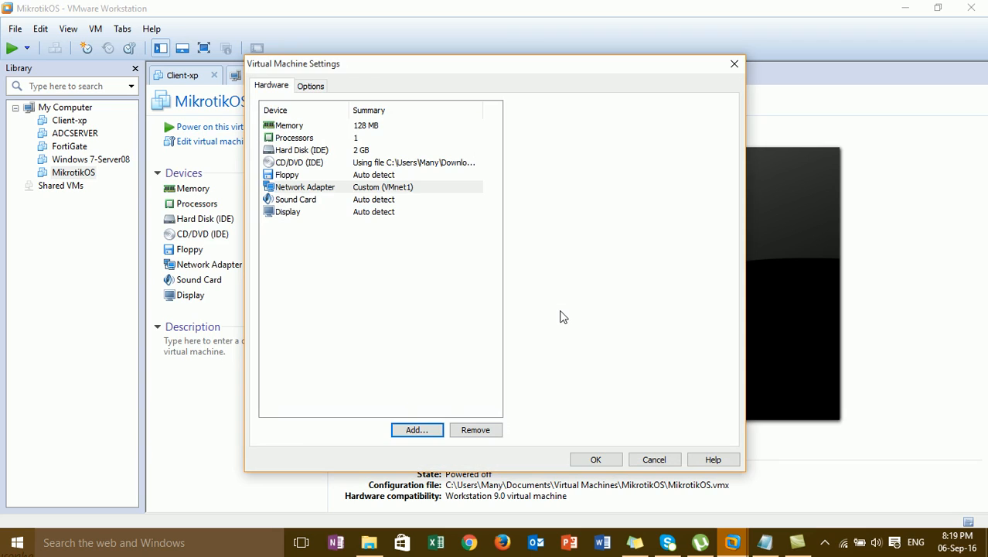
pyautogui.click(404, 256)
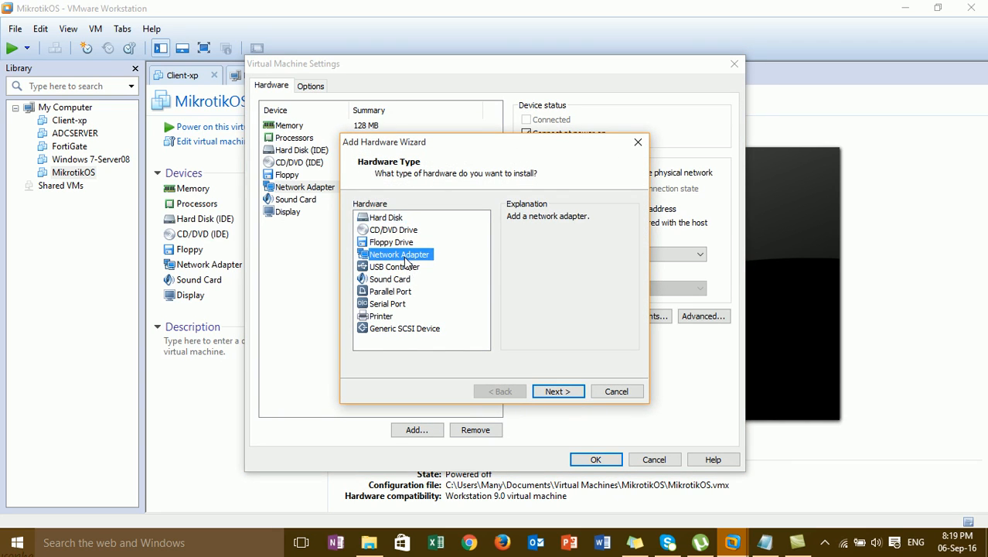
pyautogui.click(562, 392)
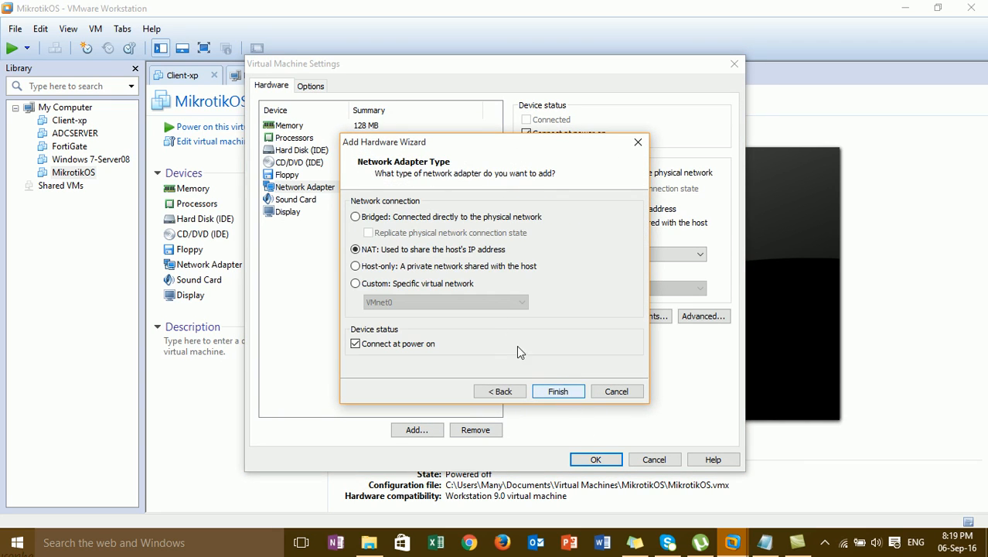
pyautogui.click(474, 280)
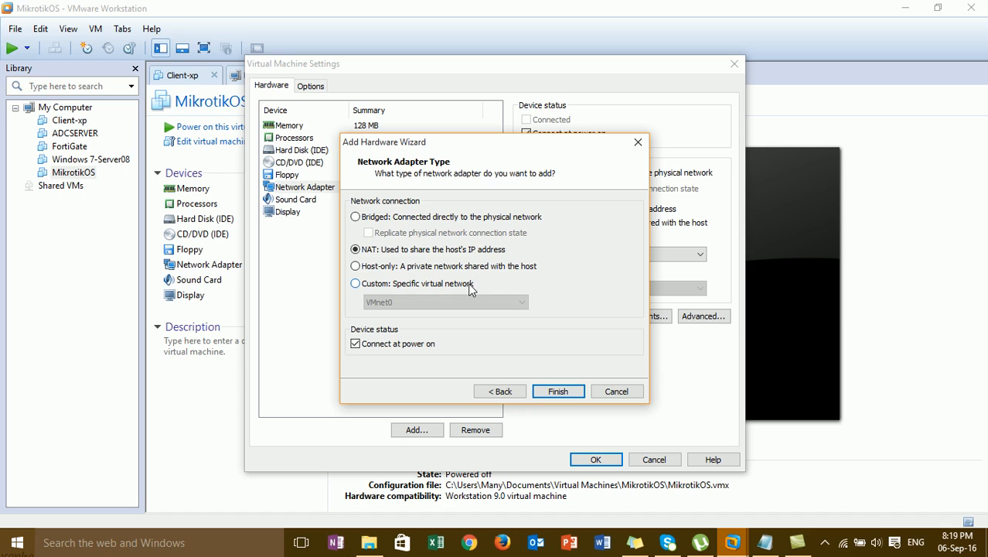
pyautogui.click(471, 300)
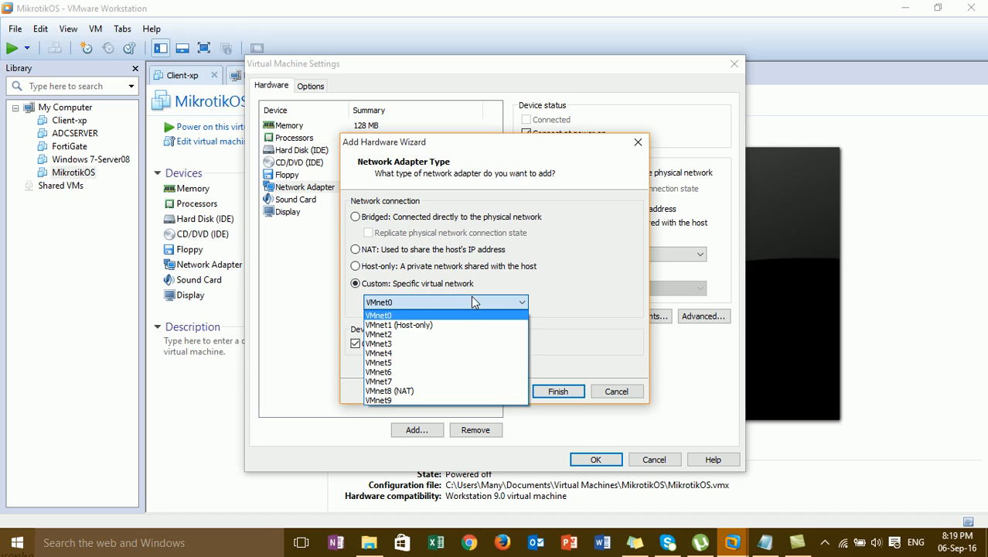
pyautogui.click(454, 390)
pyautogui.click(551, 391)
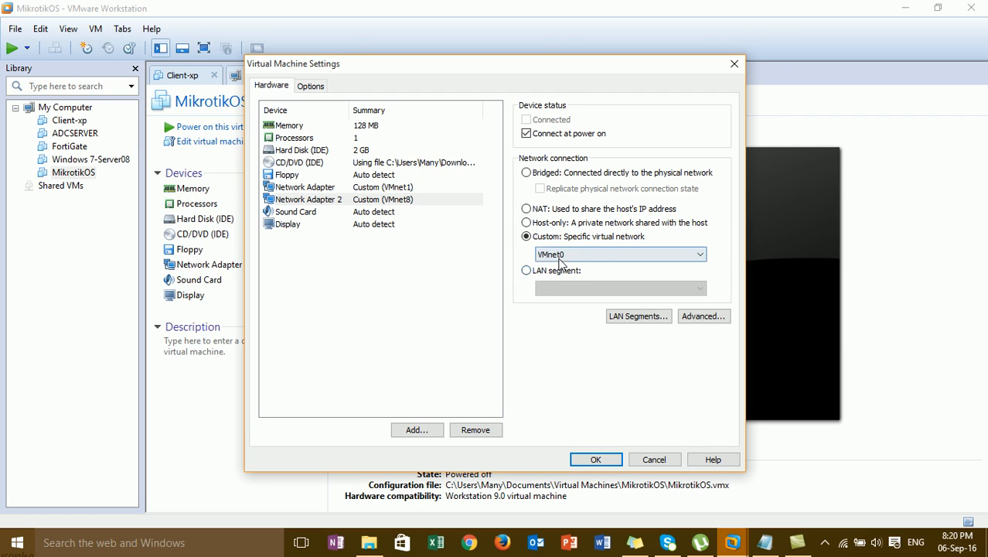
# Add Network Adapter 3 to MikrotikOS, connected to the Custom VMnet8 (NAT) network
pyautogui.click(419, 429)
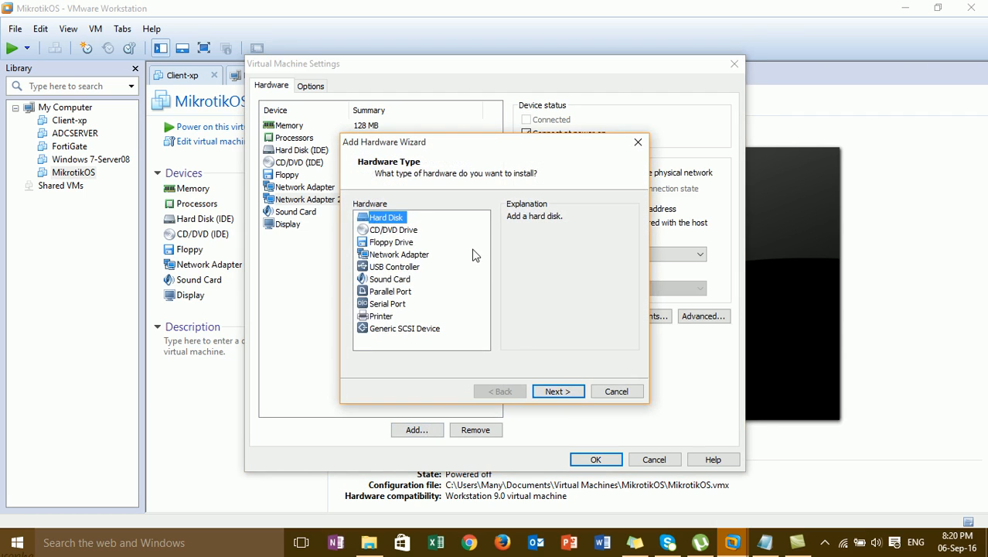
pyautogui.click(417, 256)
pyautogui.click(554, 392)
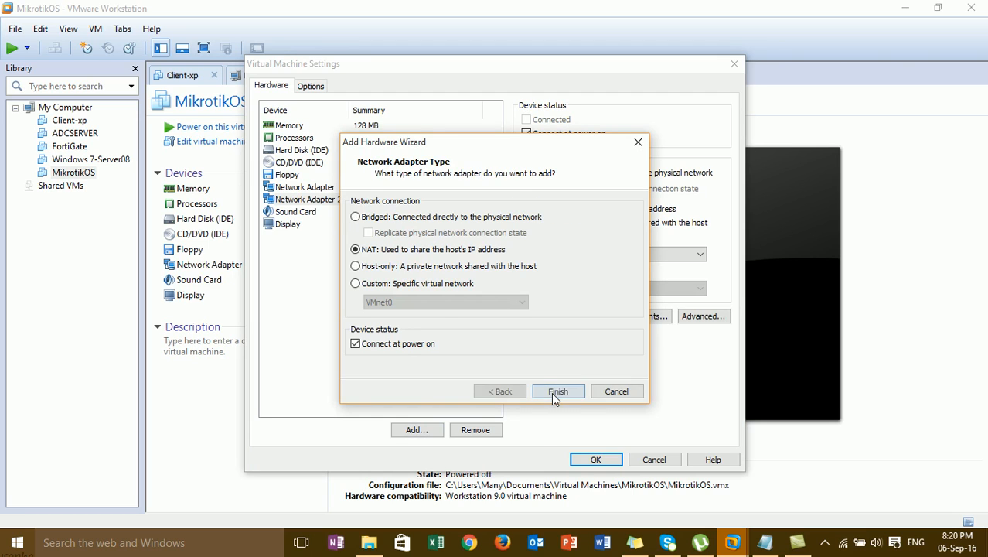
pyautogui.click(457, 286)
pyautogui.click(459, 299)
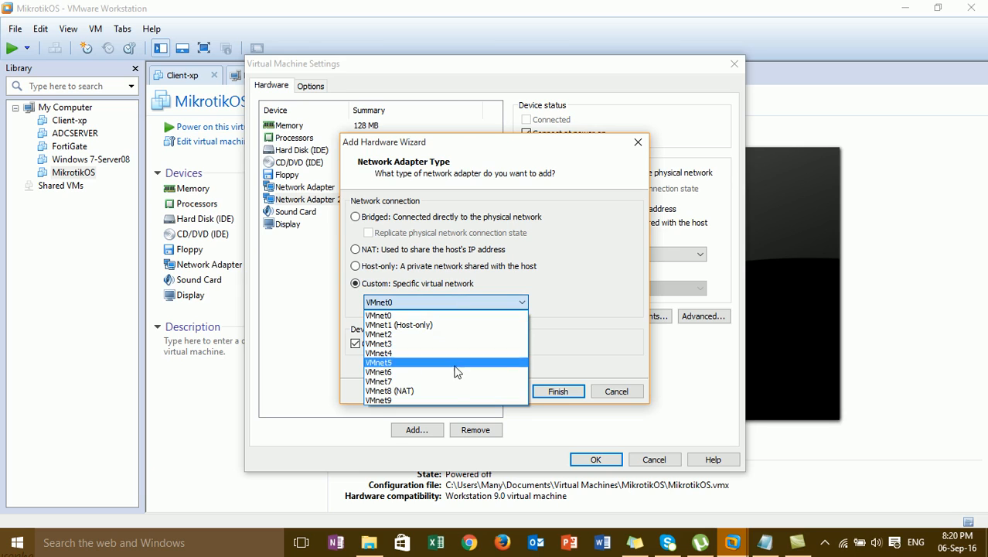
pyautogui.click(453, 390)
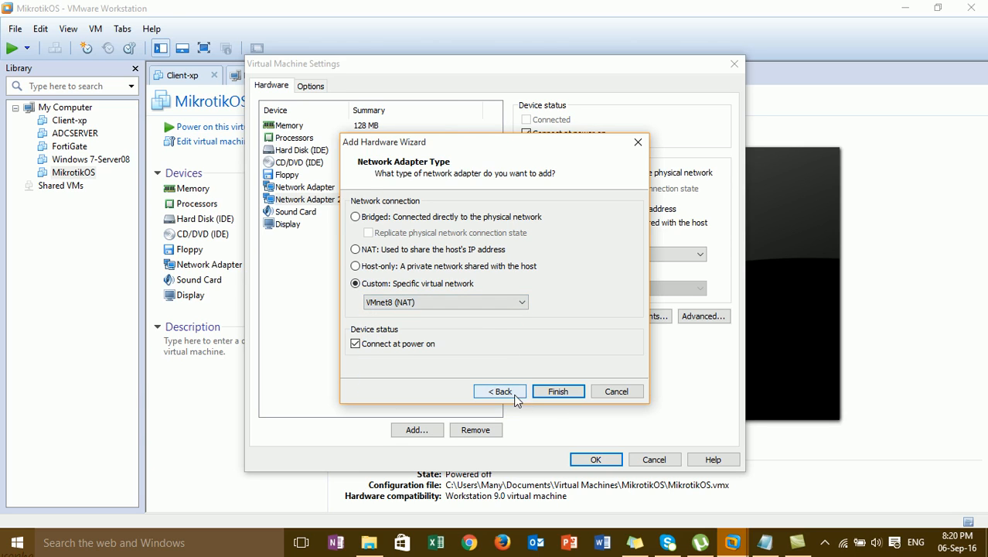
pyautogui.click(543, 393)
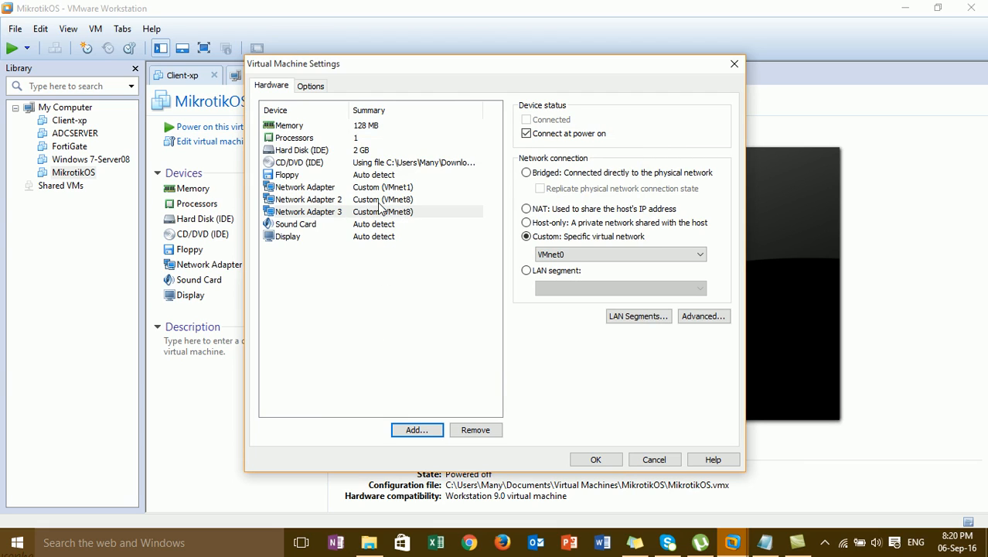
# Add Network Adapter 4 to MikrotikOS on Custom VMnet0, keeping Connect at power on
pyautogui.click(418, 430)
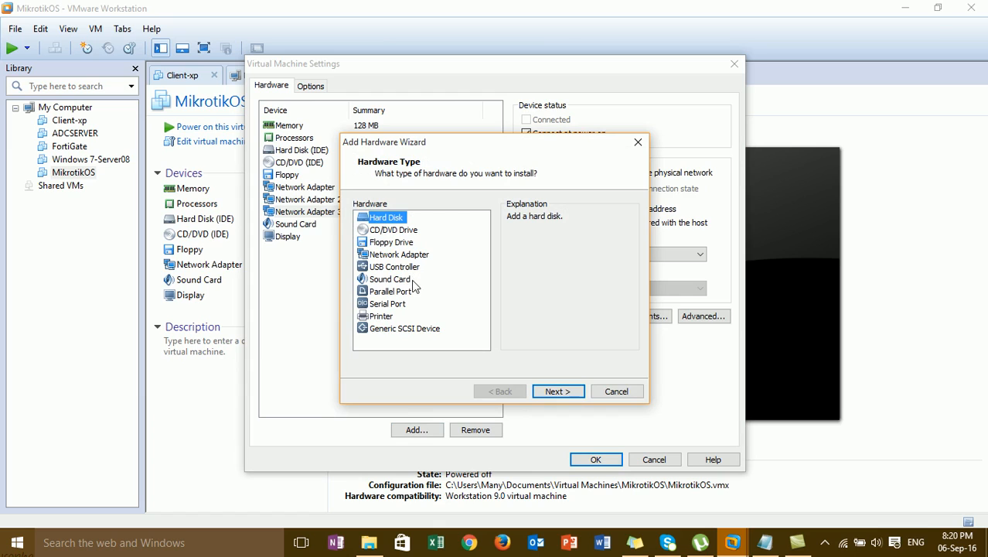
pyautogui.click(413, 255)
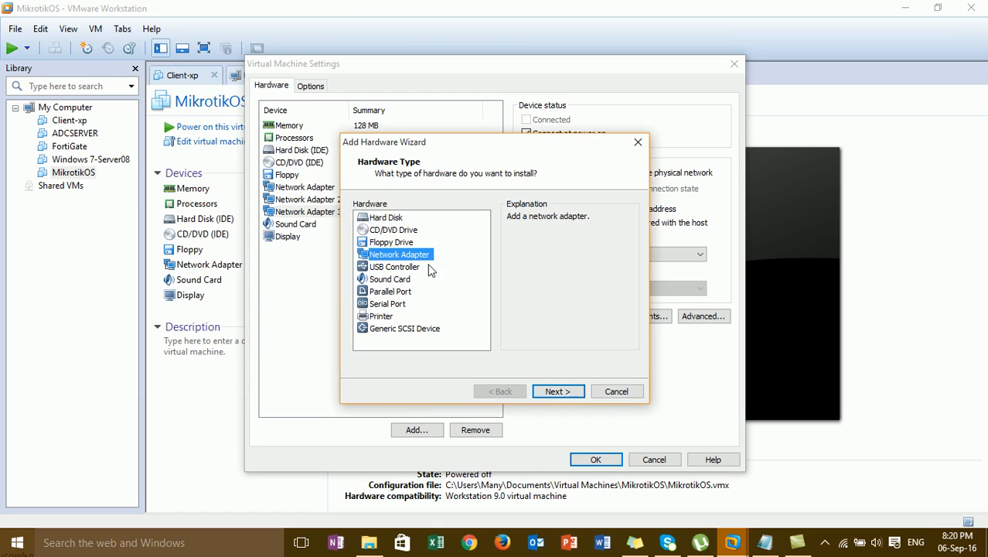
pyautogui.click(546, 392)
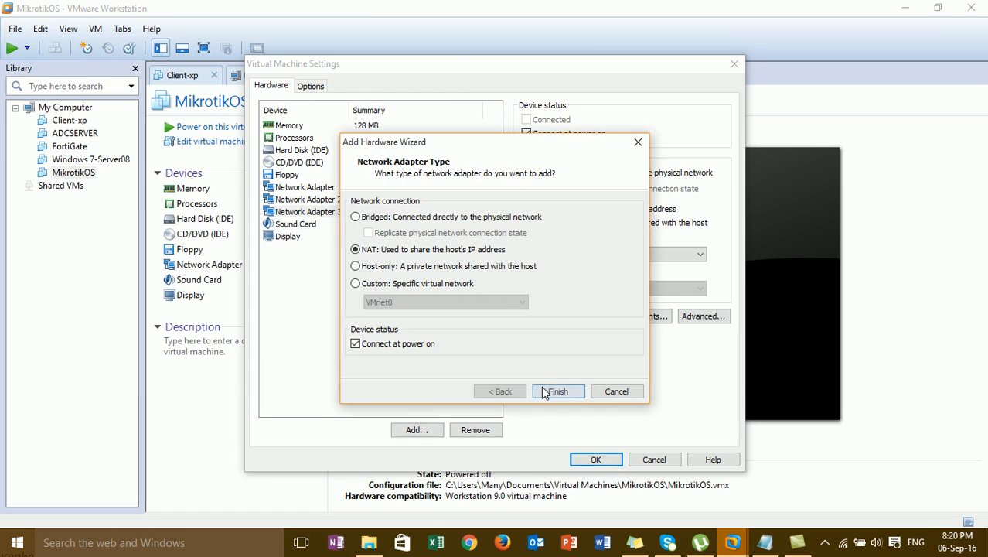
pyautogui.click(455, 286)
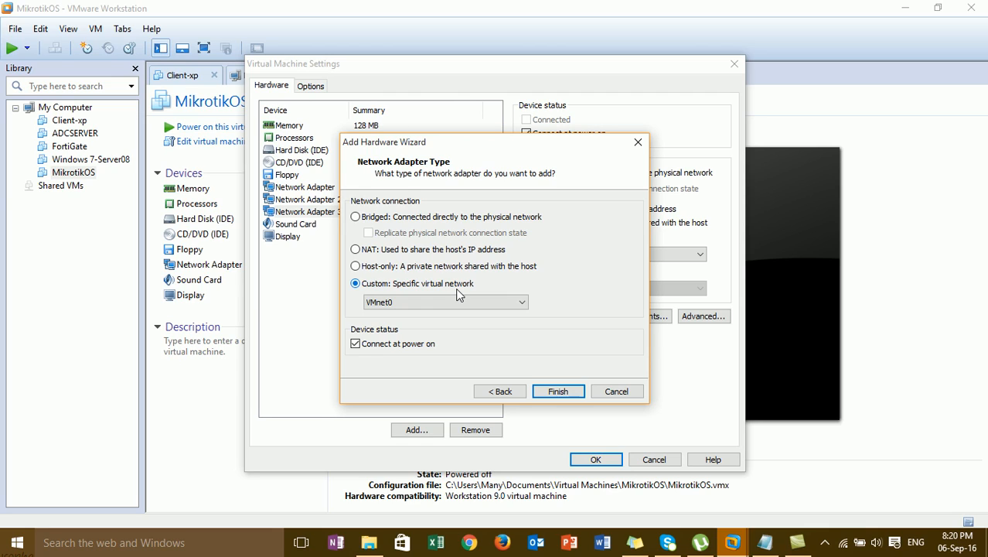
pyautogui.click(457, 298)
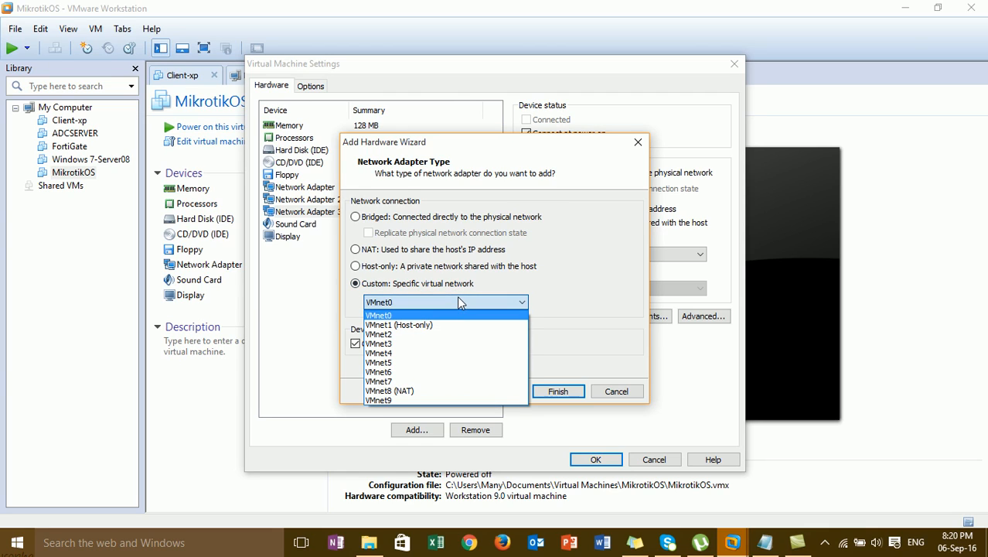
pyautogui.click(458, 315)
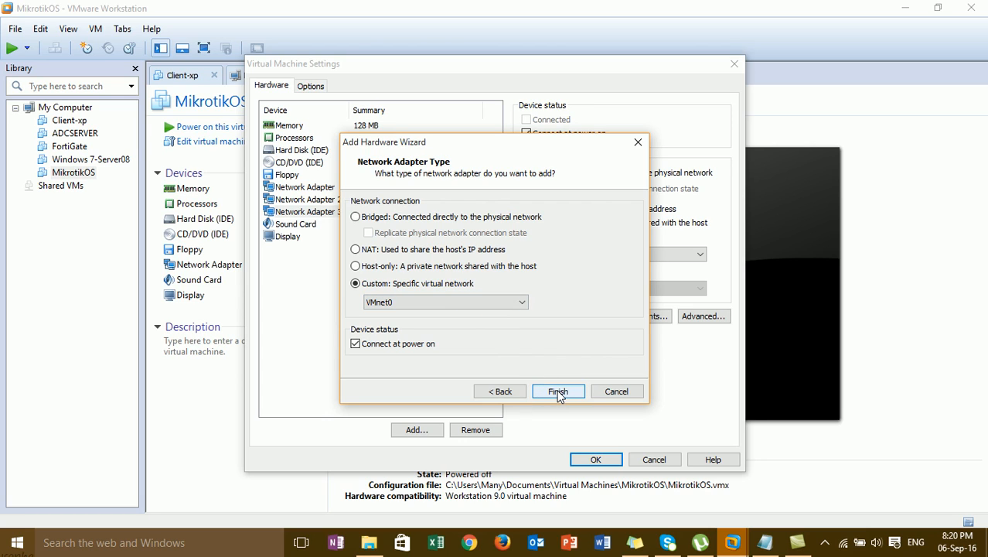
pyautogui.click(558, 392)
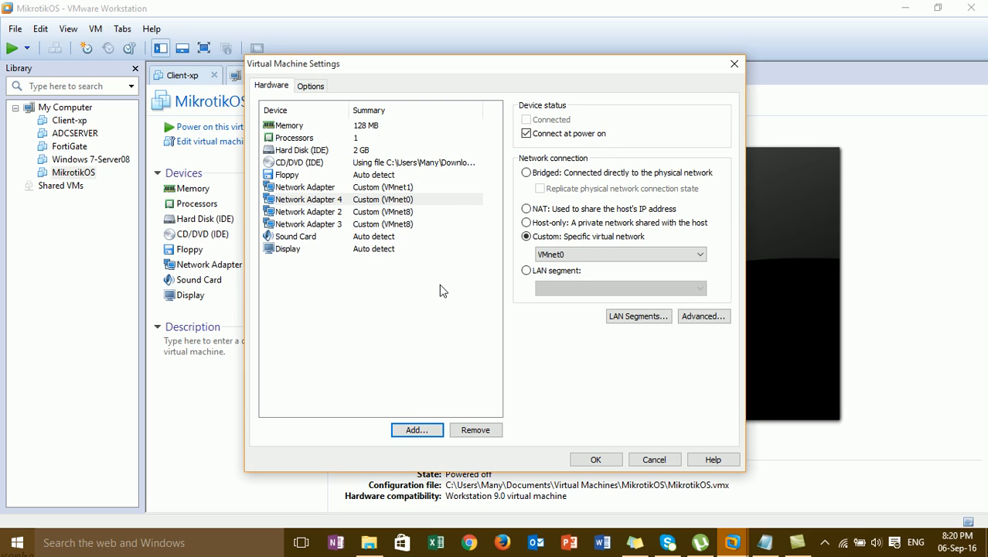
# Review the first two network adapters' connections, then save and close Virtual Machine Settings
pyautogui.click(412, 188)
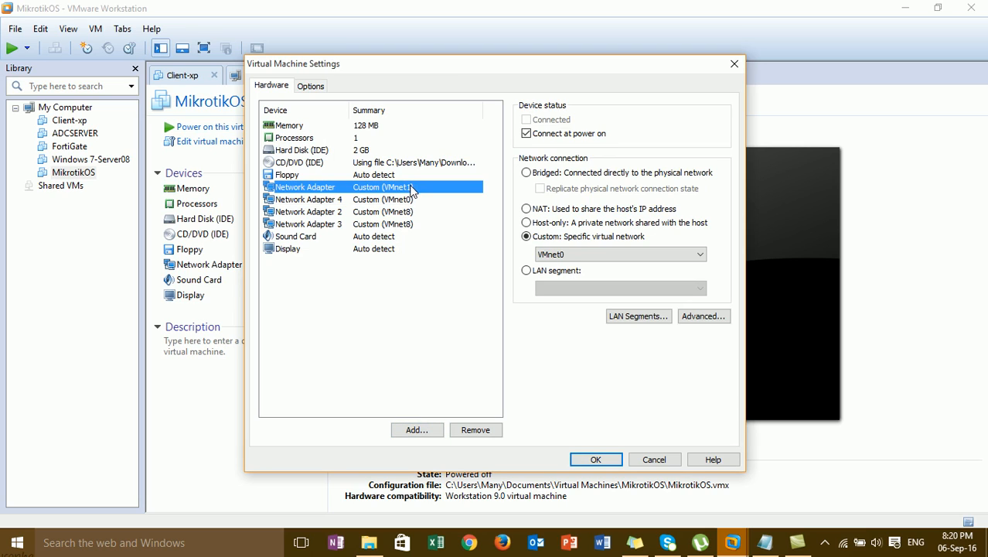
pyautogui.click(415, 212)
pyautogui.click(414, 188)
pyautogui.click(414, 211)
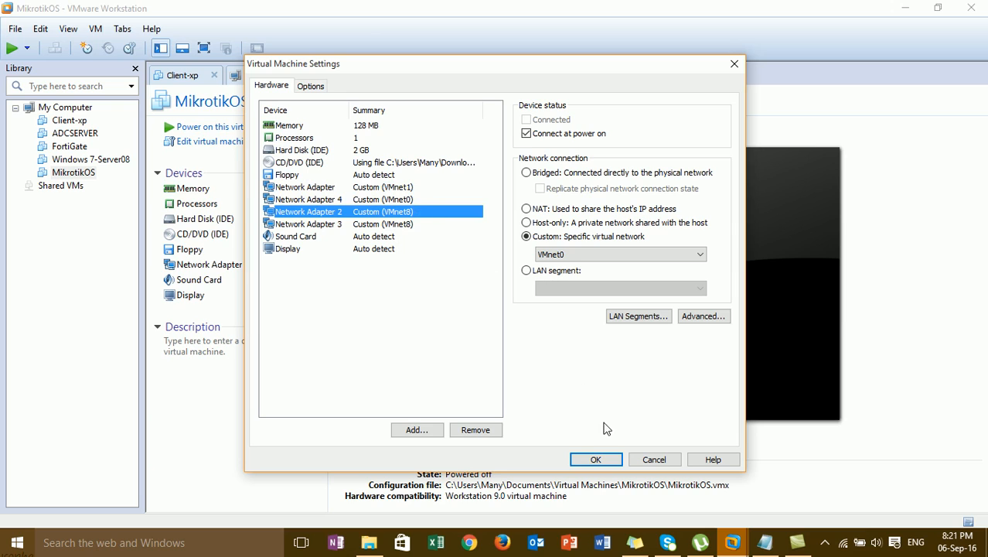
pyautogui.click(595, 457)
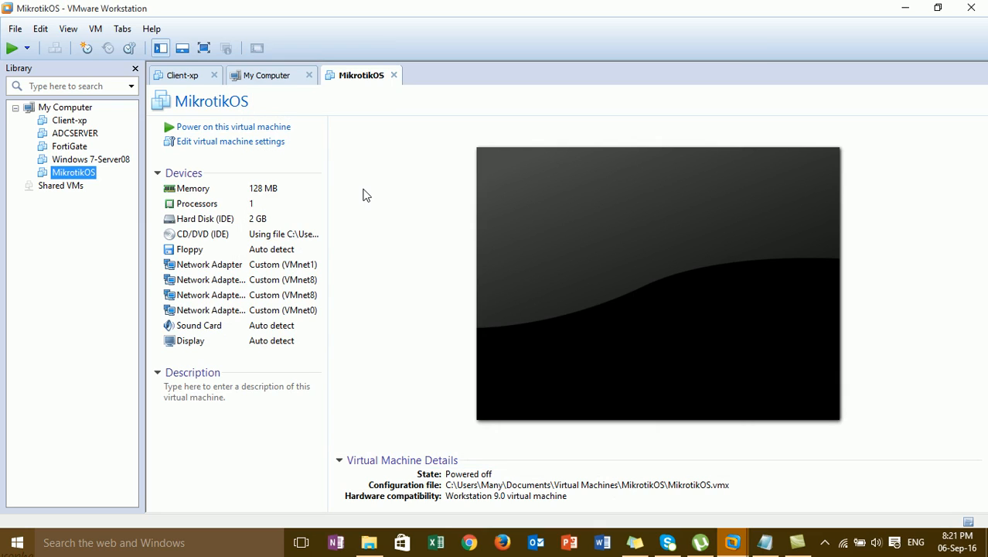
# Power on MikrotikOS and give the VM console keyboard focus for the MikroTik installer
pyautogui.click(220, 130)
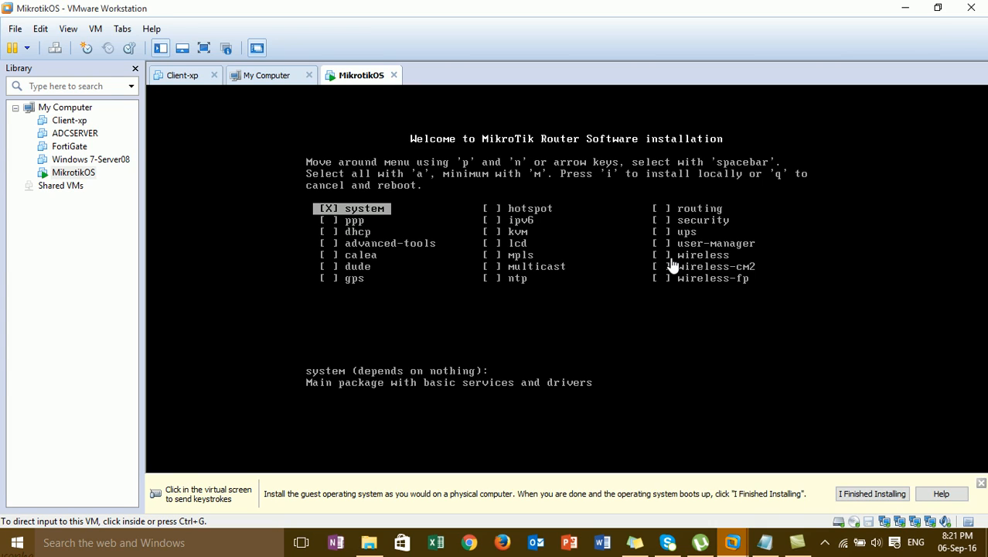
pyautogui.click(360, 224)
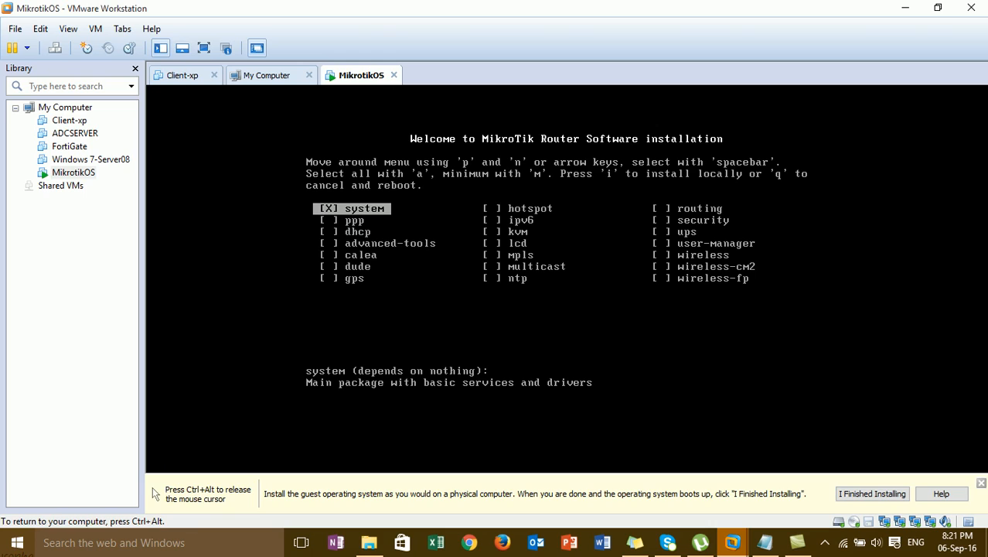
pyautogui.hotkey('ctrl', 'alt')
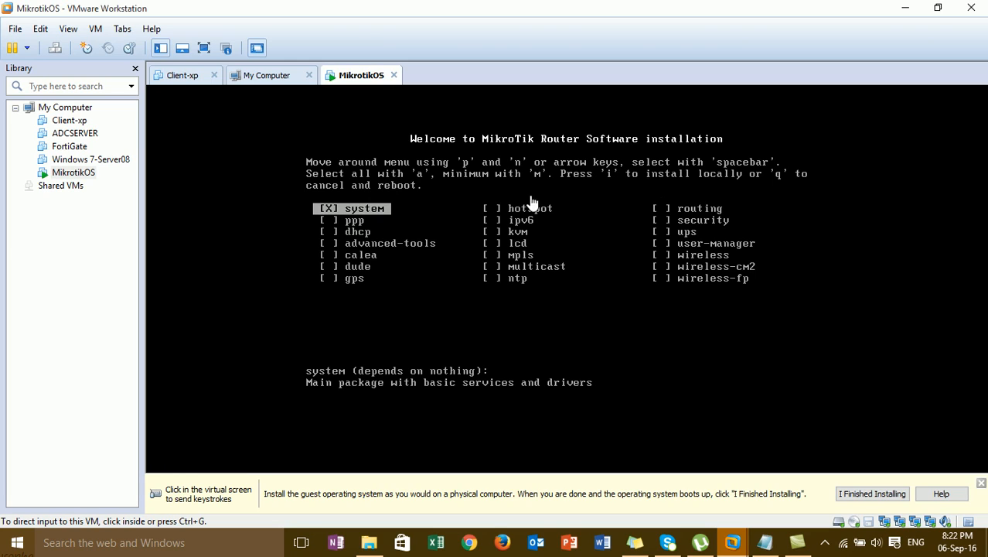
pyautogui.click(352, 194)
# Select all RouterOS packages, start installing, and answer y to keep the old configuration
pyautogui.press('a')
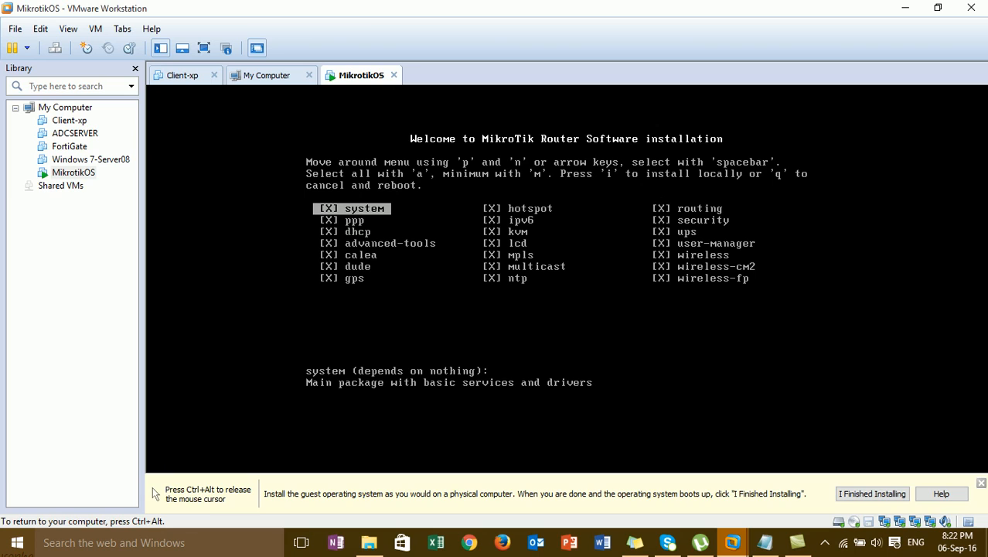
pyautogui.press('i')
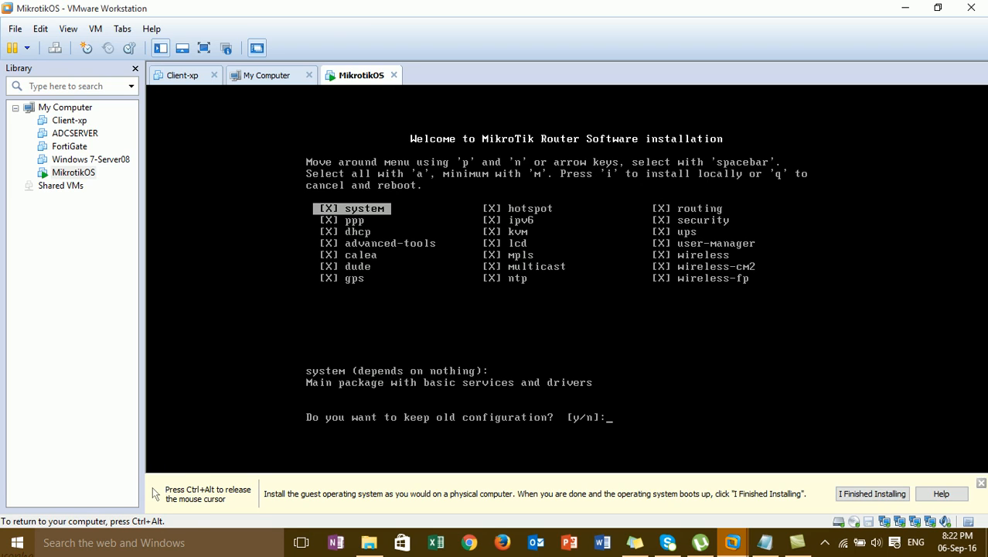
pyautogui.write('y/n]:')
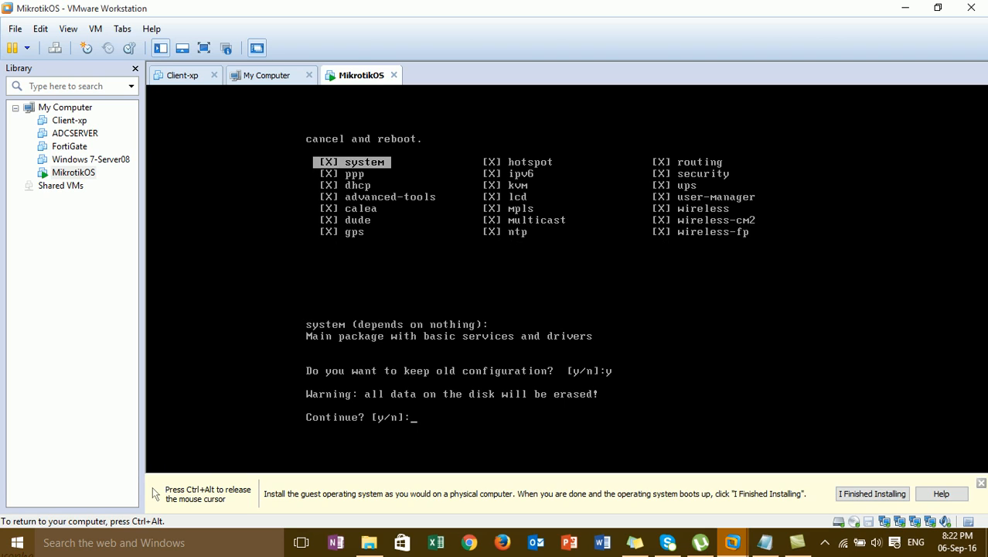
pyautogui.write('y')
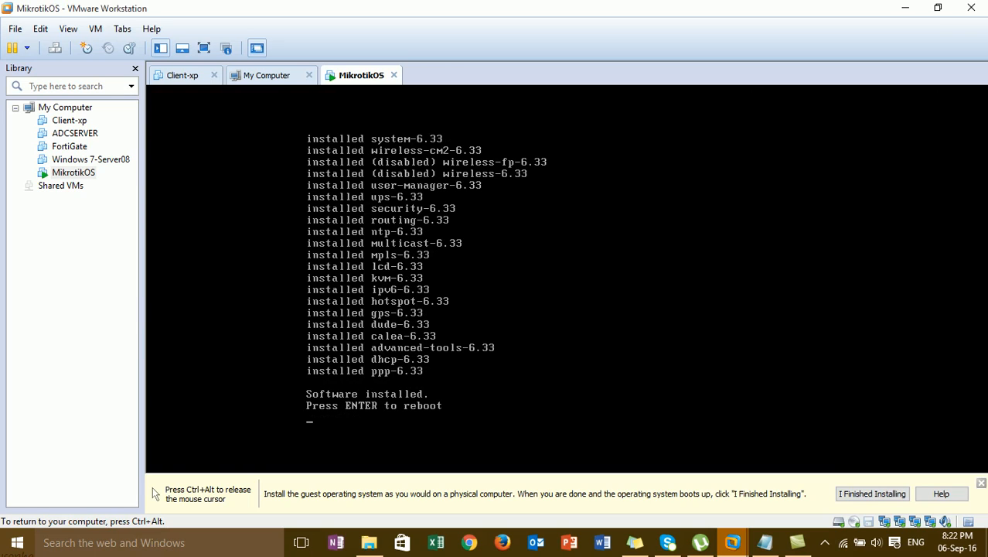
# Reboot the router and log in as admin with an empty password
pyautogui.press('Return')
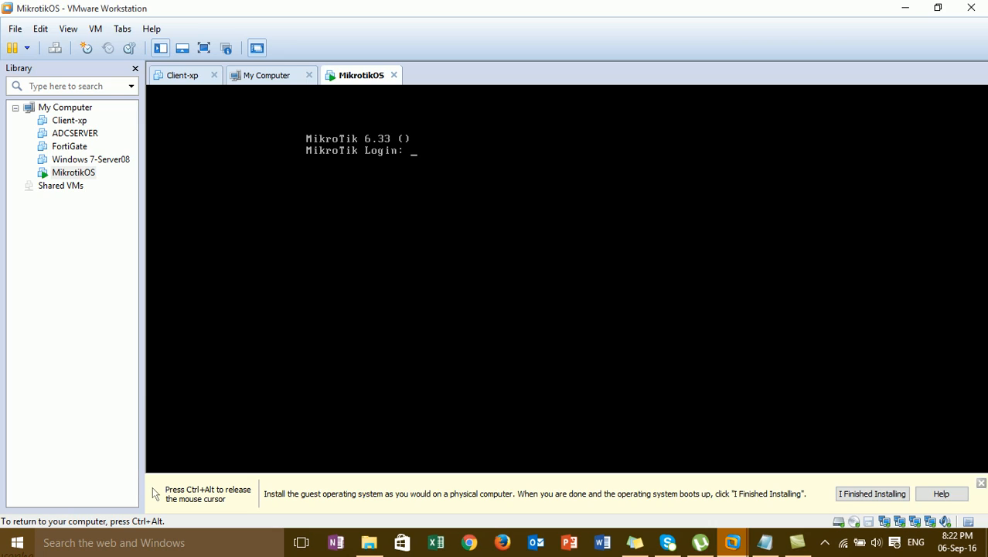
pyautogui.write('admin')
pyautogui.press('Return')
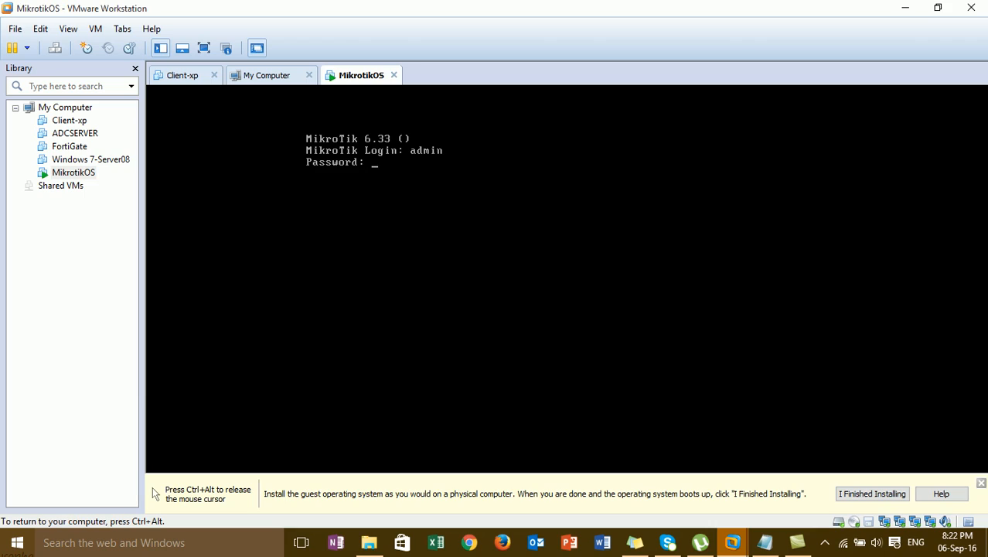
pyautogui.press('Return')
# Answer y to view the licence, page through it, and dismiss the software key notice
pyautogui.write('y')
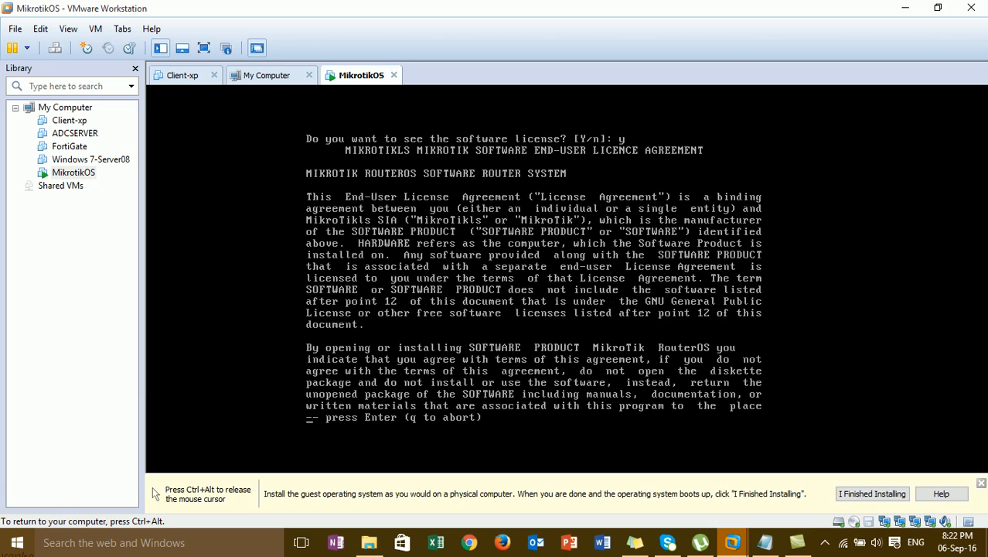
pyautogui.press('Return')
pyautogui.press('Return')
pyautogui.press('Return')
pyautogui.press('Return')
pyautogui.press('Return')
pyautogui.press('Return')
pyautogui.press('Return')
pyautogui.press('Return')
pyautogui.press('Return')
pyautogui.press('Return')
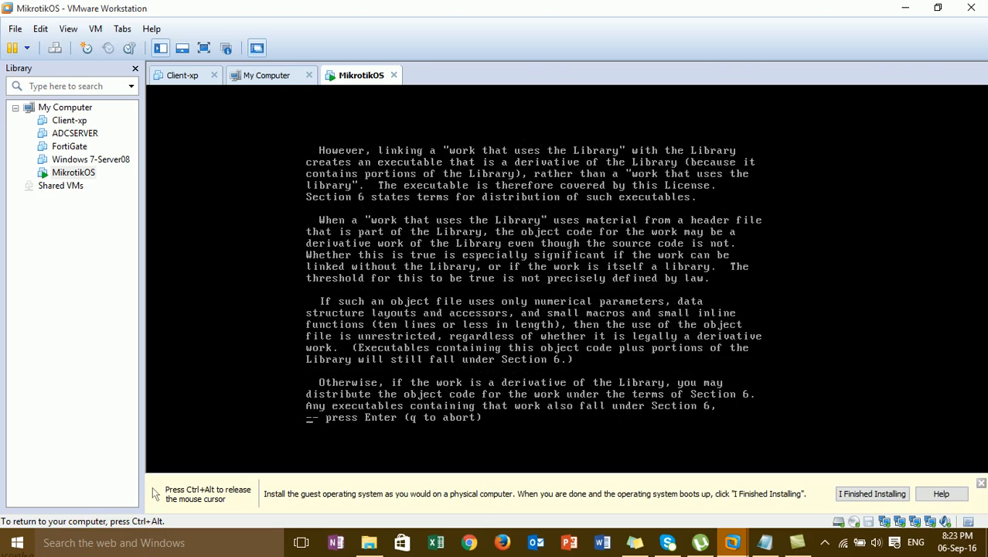
pyautogui.press('Return')
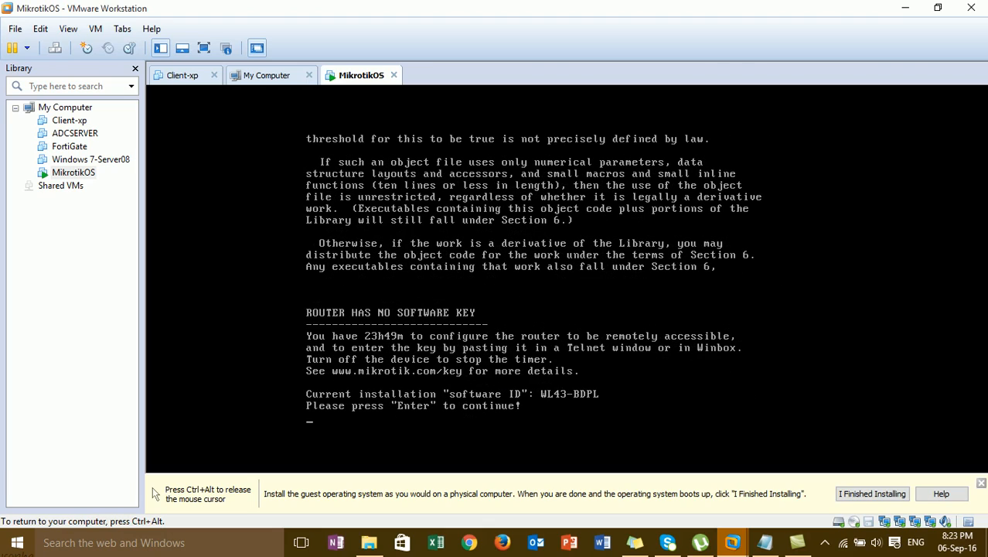
pyautogui.press('Return')
pyautogui.press('Return')
pyautogui.press('Return')
pyautogui.press('Return')
pyautogui.press('Return')
pyautogui.press('Return')
pyautogui.press('Return')
pyautogui.press('Return')
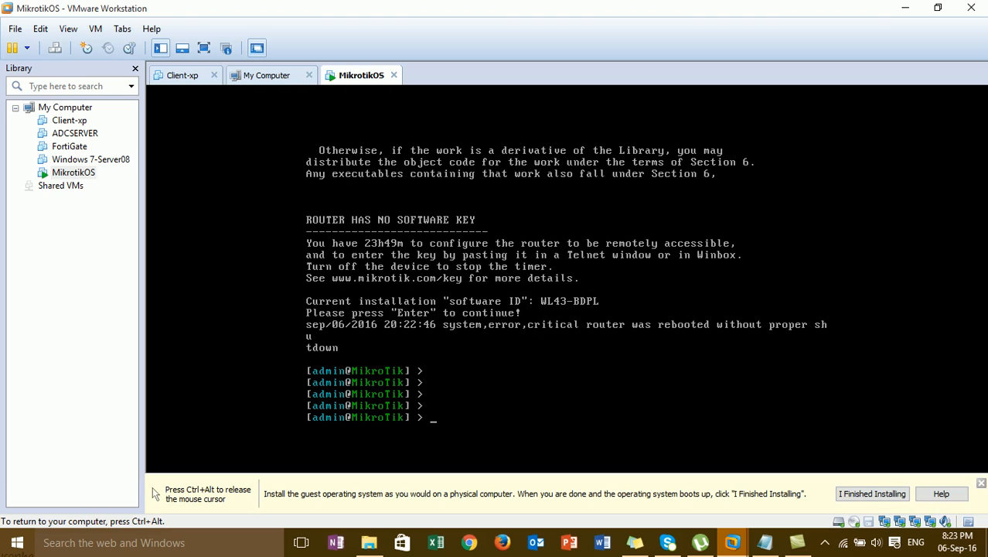
# Enter the system menu at the RouterOS prompt
pyautogui.write('system ')
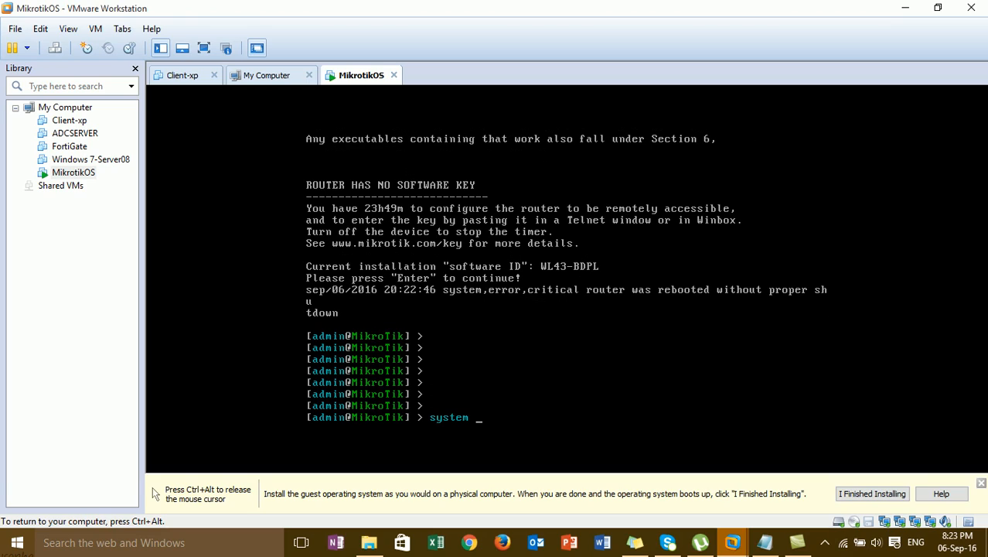
pyautogui.write('i')
pyautogui.press('Tab')
pyautogui.press('BackSpace')
pyautogui.press('BackSpace')
pyautogui.press('BackSpace')
pyautogui.press('BackSpace')
pyautogui.press('BackSpace')
pyautogui.press('BackSpace')
pyautogui.press('BackSpace')
pyautogui.write('t')
pyautogui.press('BackSpace')
pyautogui.write('t')
pyautogui.press('BackSpace')
pyautogui.write('nt')
# Return from the system menu to the top-level router menu with '..'
pyautogui.press('BackSpace')
pyautogui.press('BackSpace')
pyautogui.press('BackSpace')
pyautogui.press('Return')
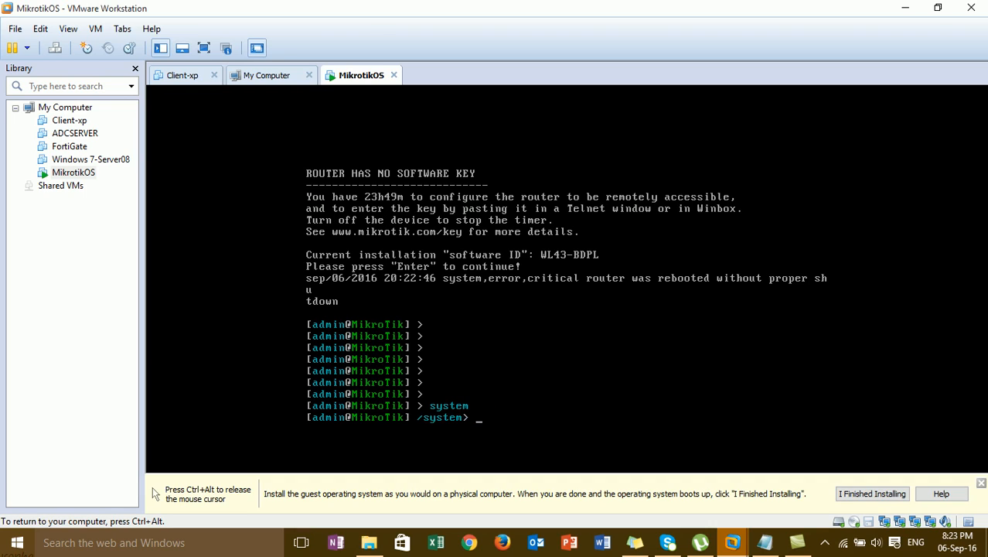
pyautogui.write('int')
pyautogui.press('BackSpace')
pyautogui.press('BackSpace')
pyautogui.press('BackSpace')
pyautogui.write('pri')
pyautogui.press('BackSpace')
pyautogui.write('nt in')
pyautogui.press('BackSpace')
pyautogui.press('BackSpace')
pyautogui.press('BackSpace')
pyautogui.write('in')
pyautogui.press('BackSpace')
pyautogui.press('BackSpace')
pyautogui.write('in=')
pyautogui.press('BackSpace')
pyautogui.press('BackSpace')
pyautogui.press('BackSpace')
pyautogui.press('BackSpace')
pyautogui.press('BackSpace')
pyautogui.press('BackSpace')
pyautogui.press('BackSpace')
pyautogui.press('BackSpace')
pyautogui.press('BackSpace')
pyautogui.write('..')
pyautogui.press('Return')
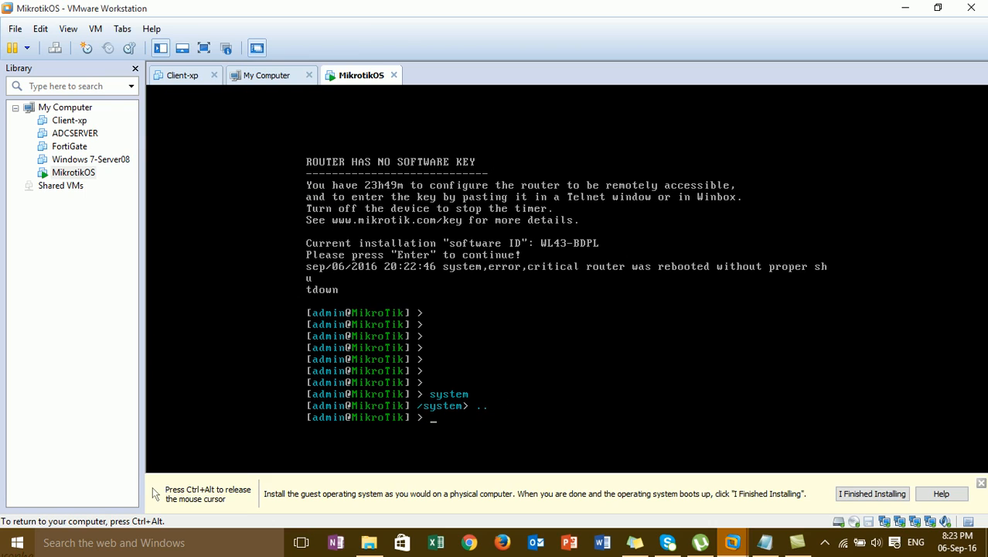
# Run 'interface print' to list ether1–ether4, then release input to the host
pyautogui.write('interface sy')
pyautogui.press('BackSpace')
pyautogui.press('BackSpace')
pyautogui.press('BackSpace')
pyautogui.write('print')
pyautogui.press('Return')
pyautogui.press('Return')
pyautogui.press('Return')
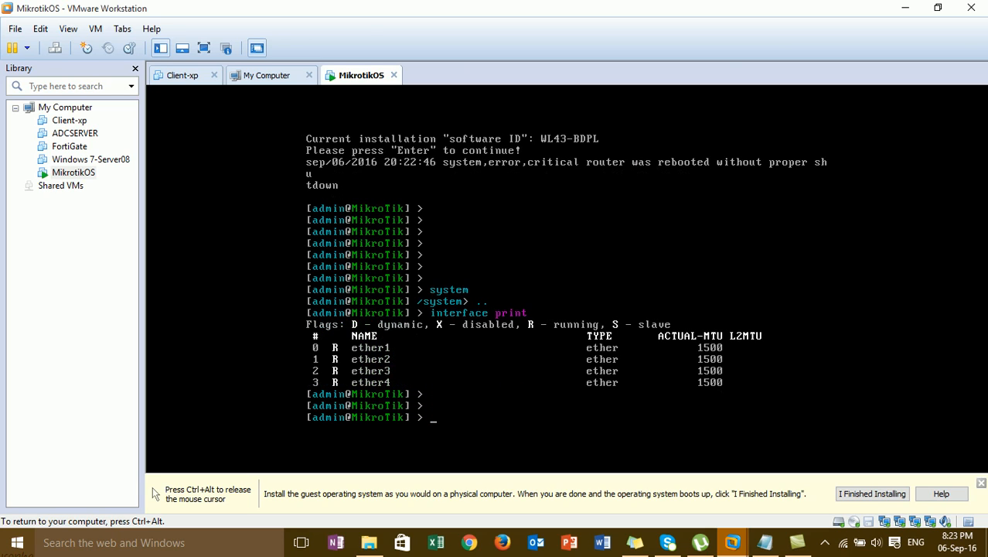
pyautogui.hotkey('ctrl', 'alt')
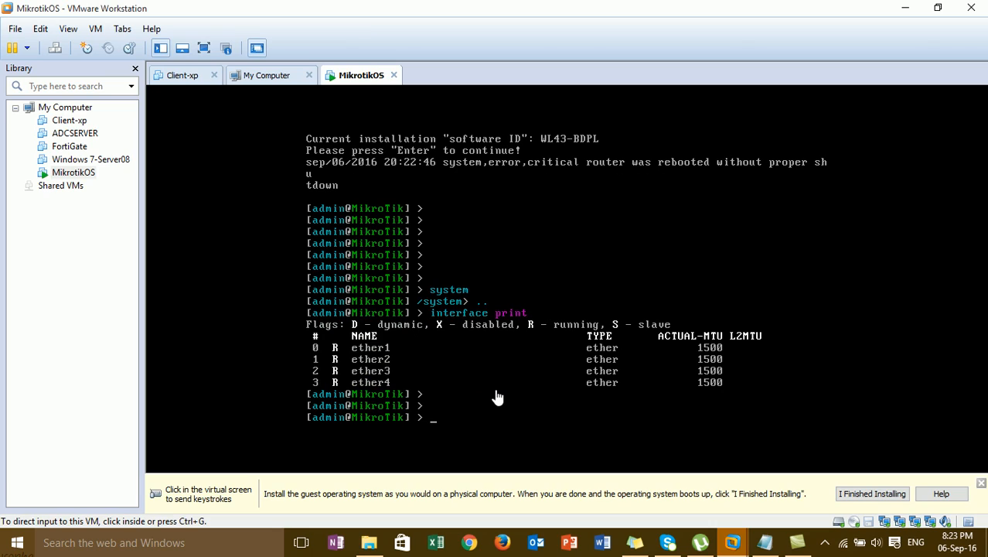
# Leave the MikrotikOS console and show Client-xp with its VMnet1 and VMnet8 adapters
pyautogui.click(524, 264)
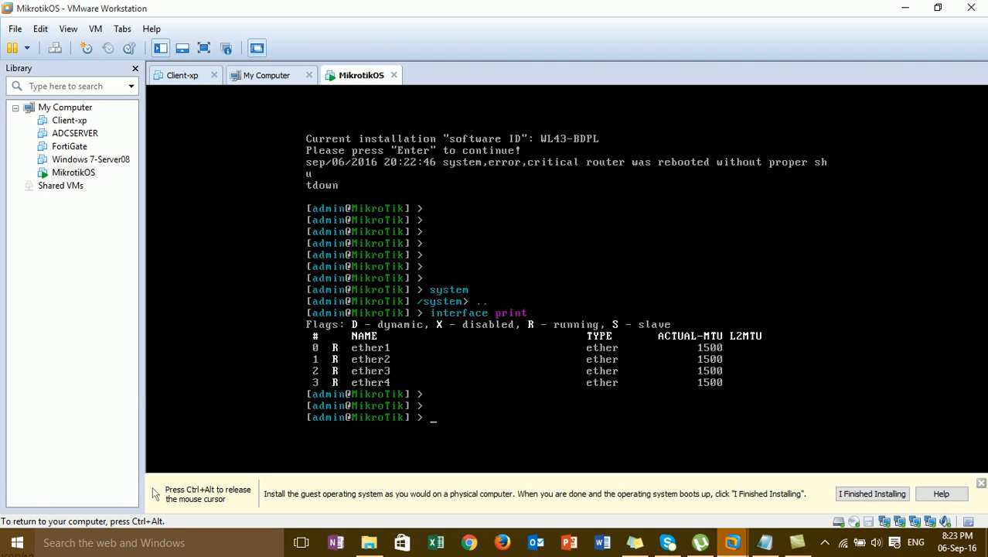
pyautogui.hotkey('ctrl', 'alt')
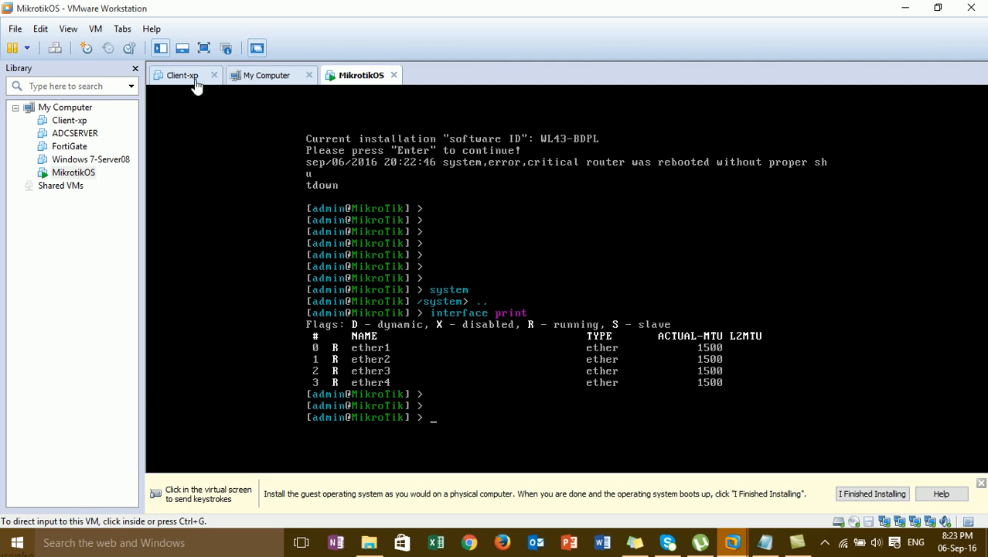
pyautogui.click(368, 226)
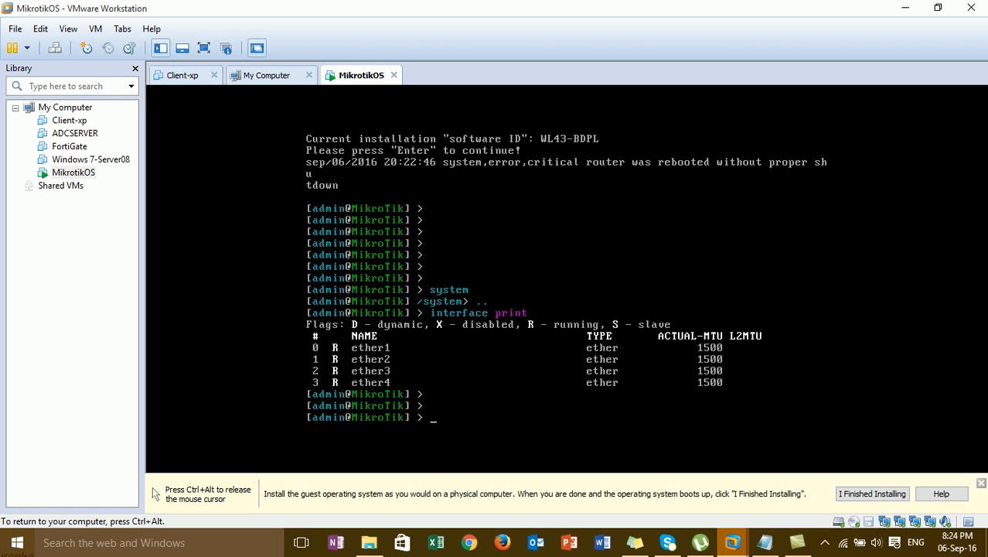
pyautogui.hotkey('ctrl', 'alt')
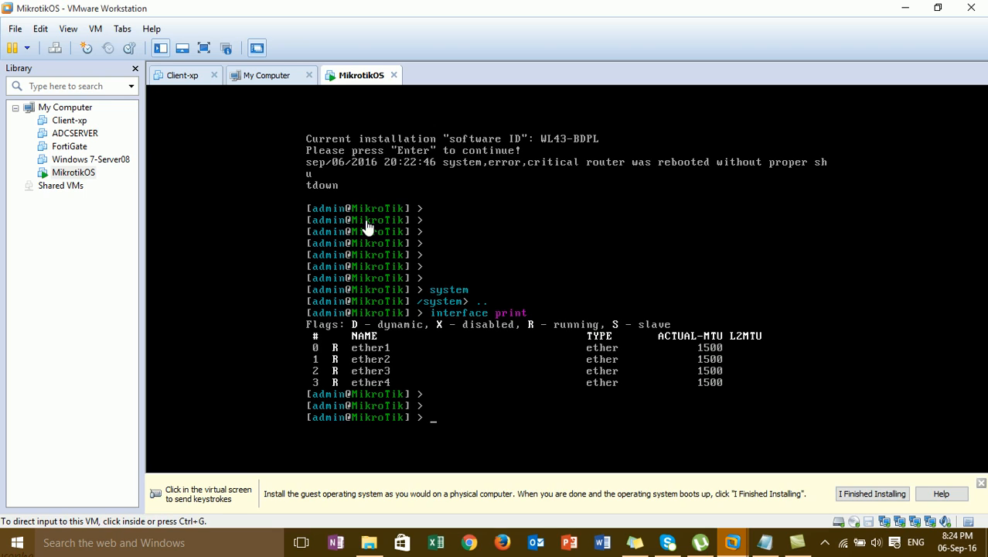
pyautogui.click(179, 75)
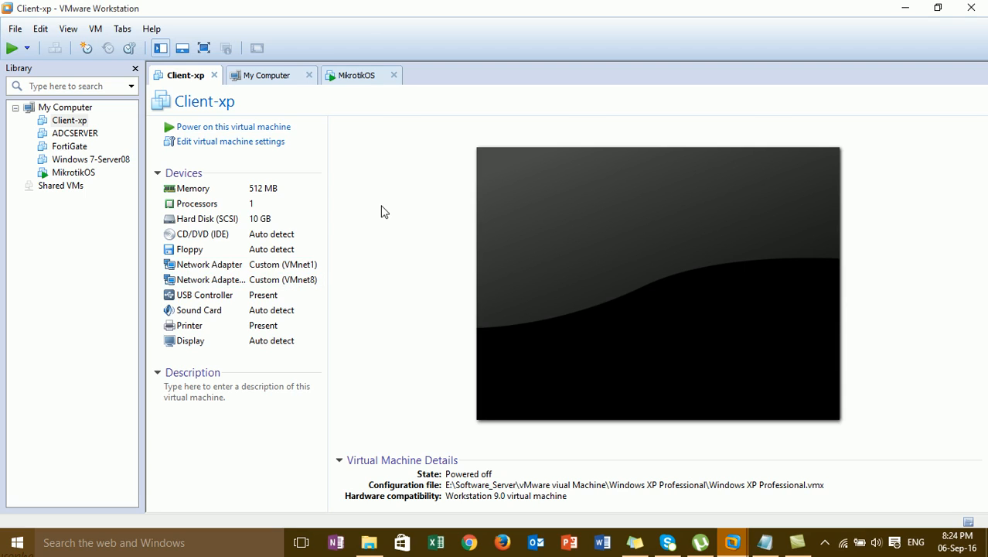
# Power on Client-xp and dismiss the CD-ROM device warning
pyautogui.click(263, 127)
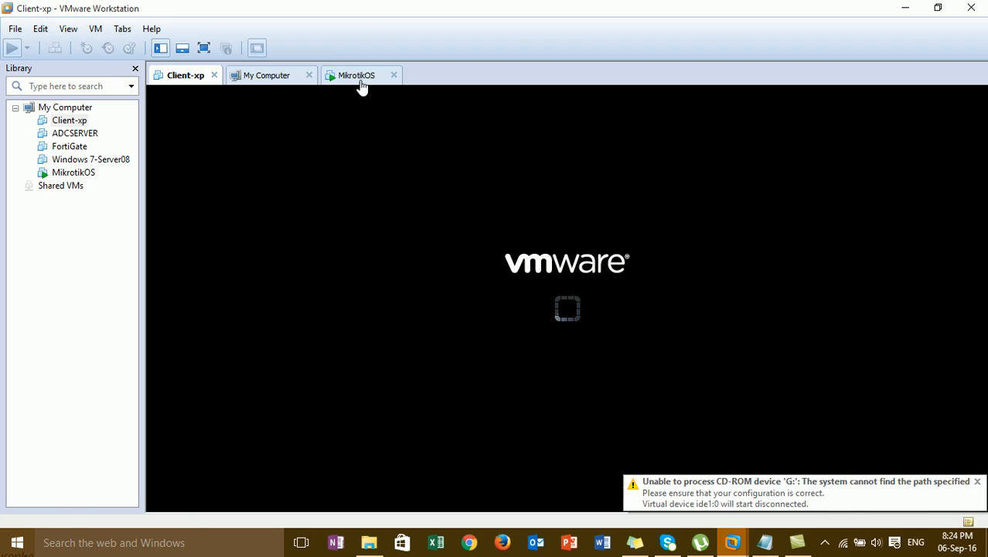
pyautogui.click(976, 482)
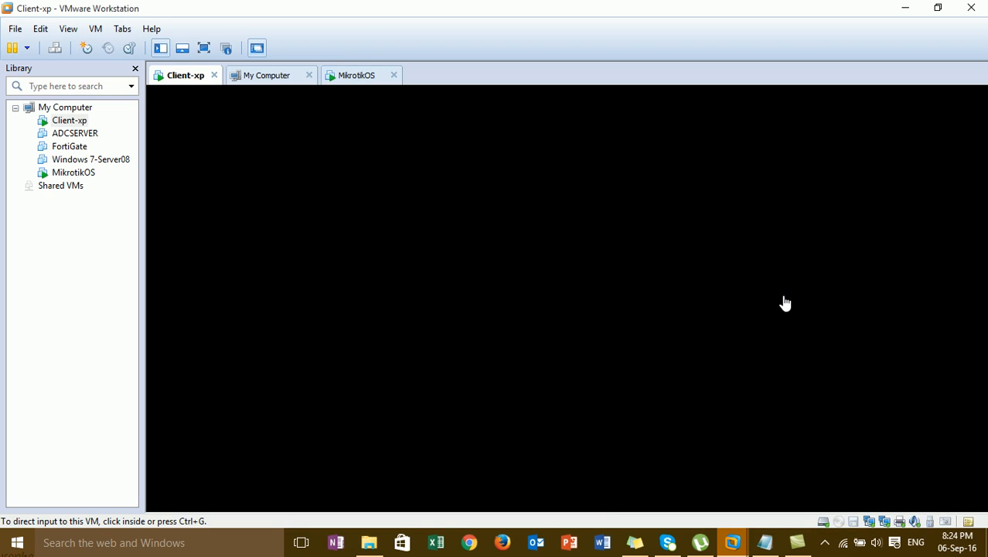